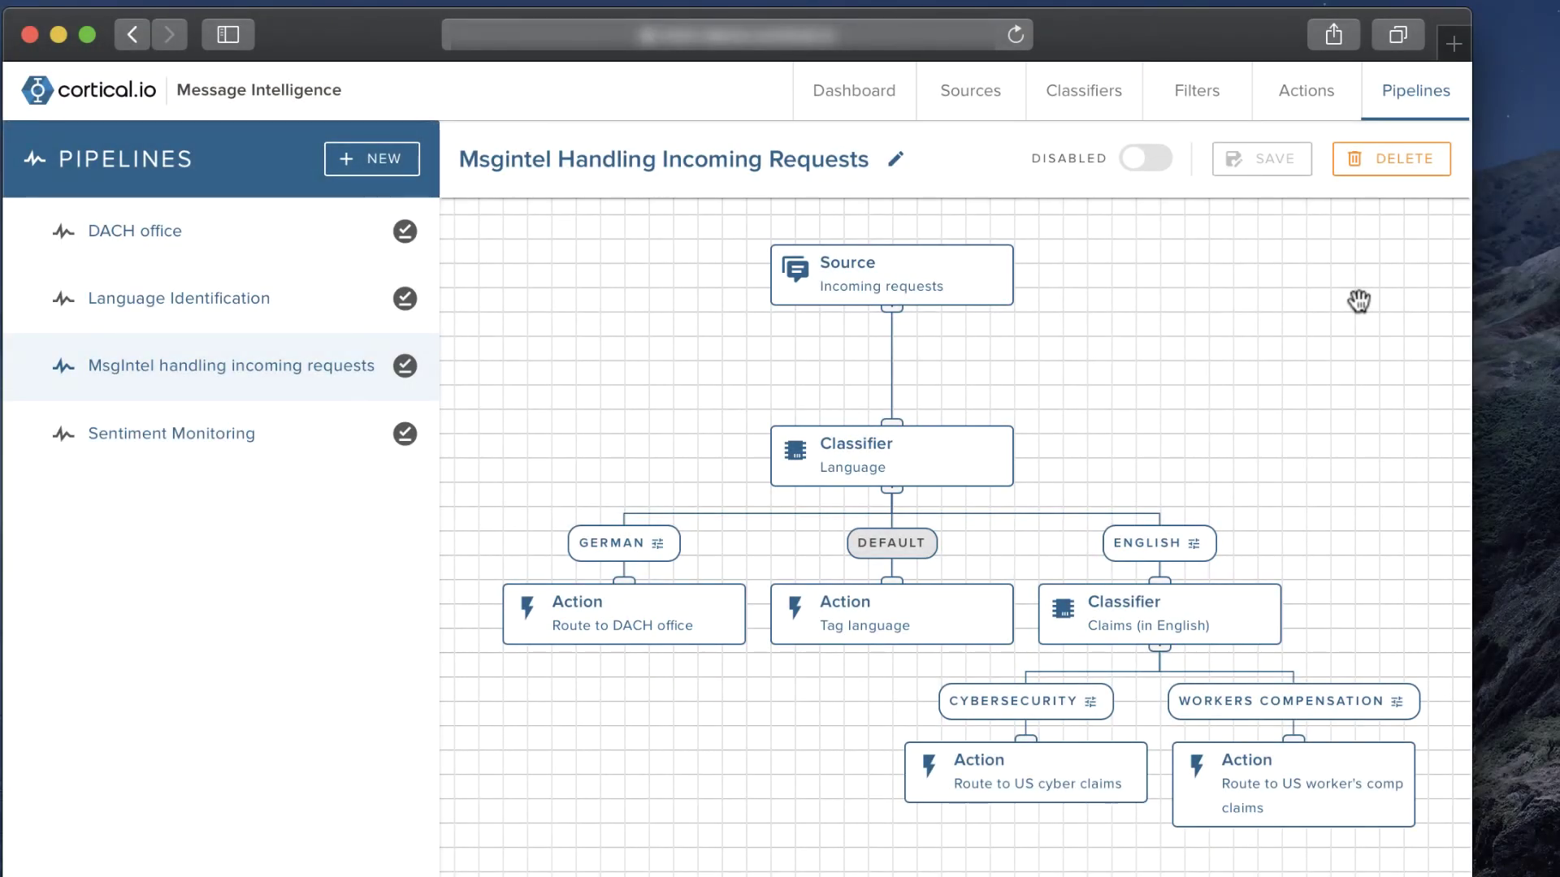
- Show the Incoming requests email source, the Acme Insurance claims mailbox, from the Sources list
{"action": "left_click", "coordinate": [978, 97]}
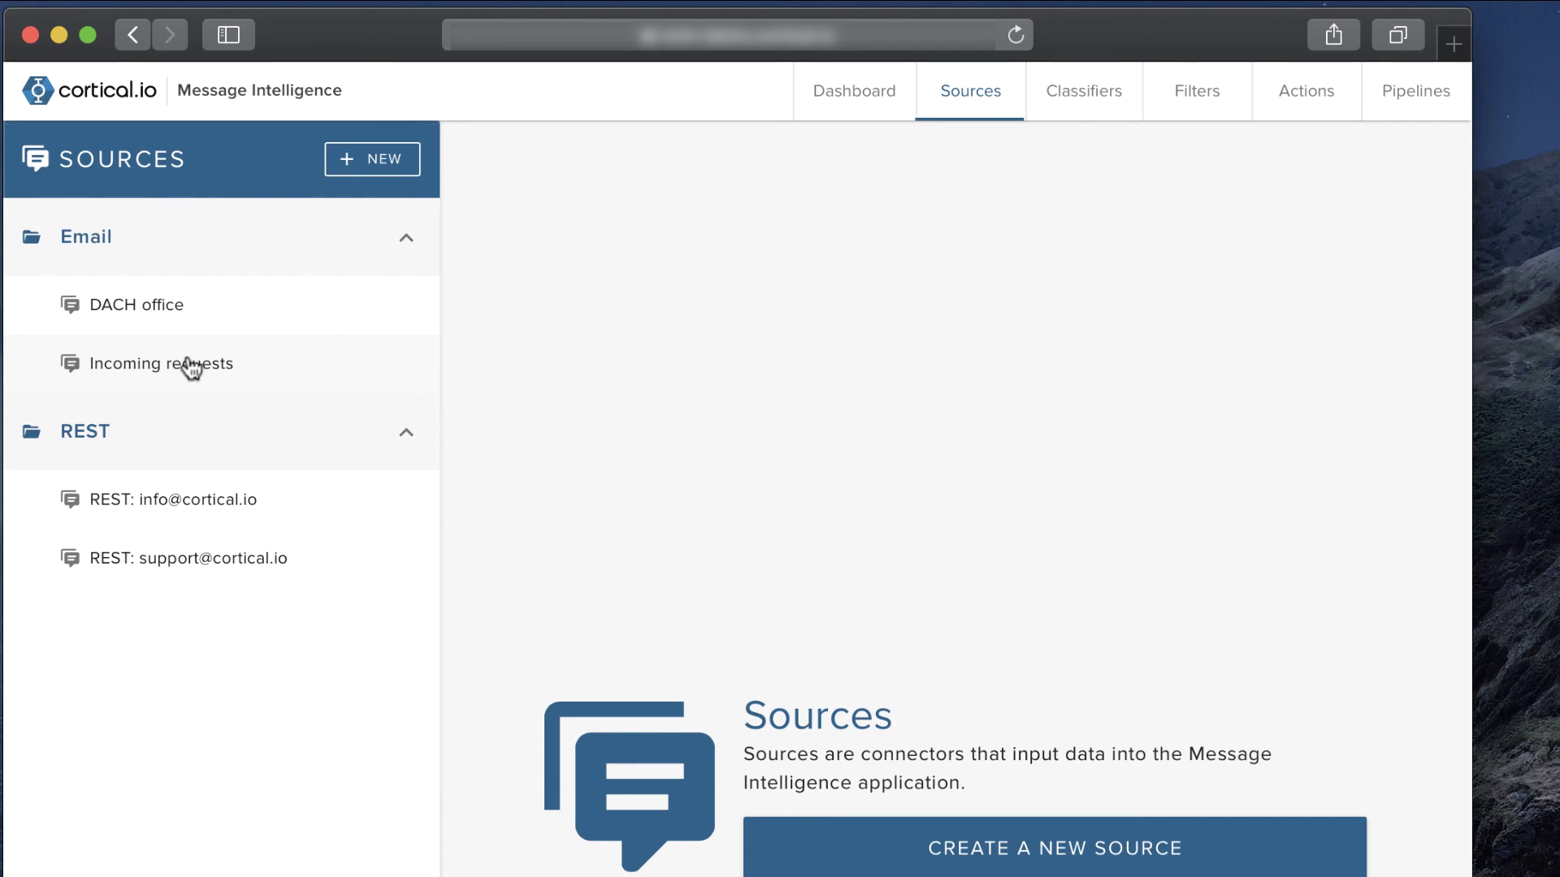
{"action": "left_click", "coordinate": [189, 369]}
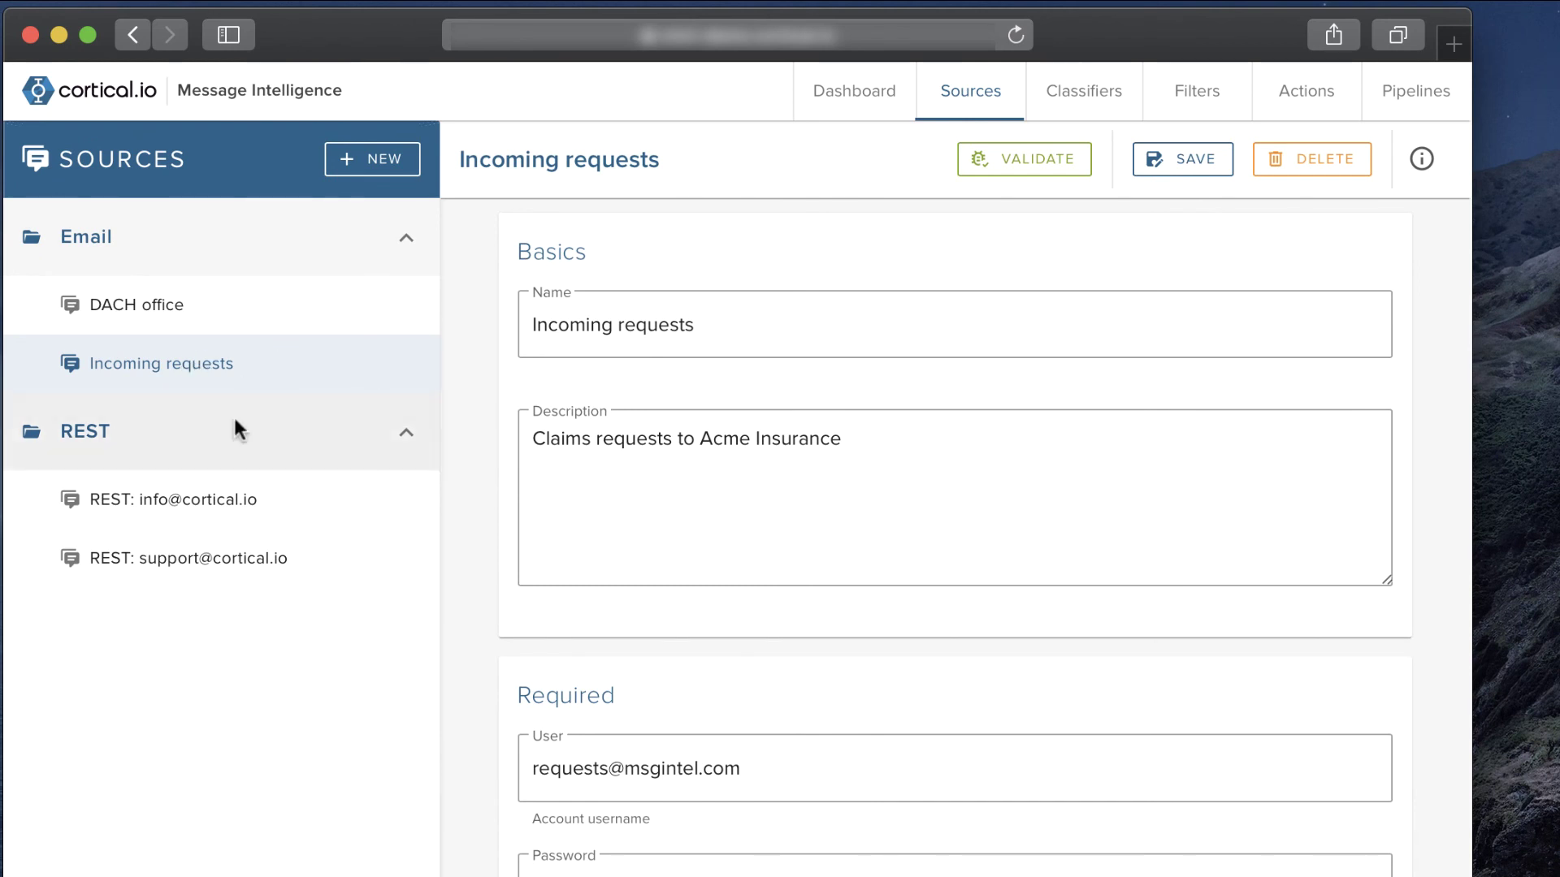
- Inspect the Language, Claims (in English) and Claims (in German) classifiers, then show the Actions list
{"action": "left_click", "coordinate": [1070, 105]}
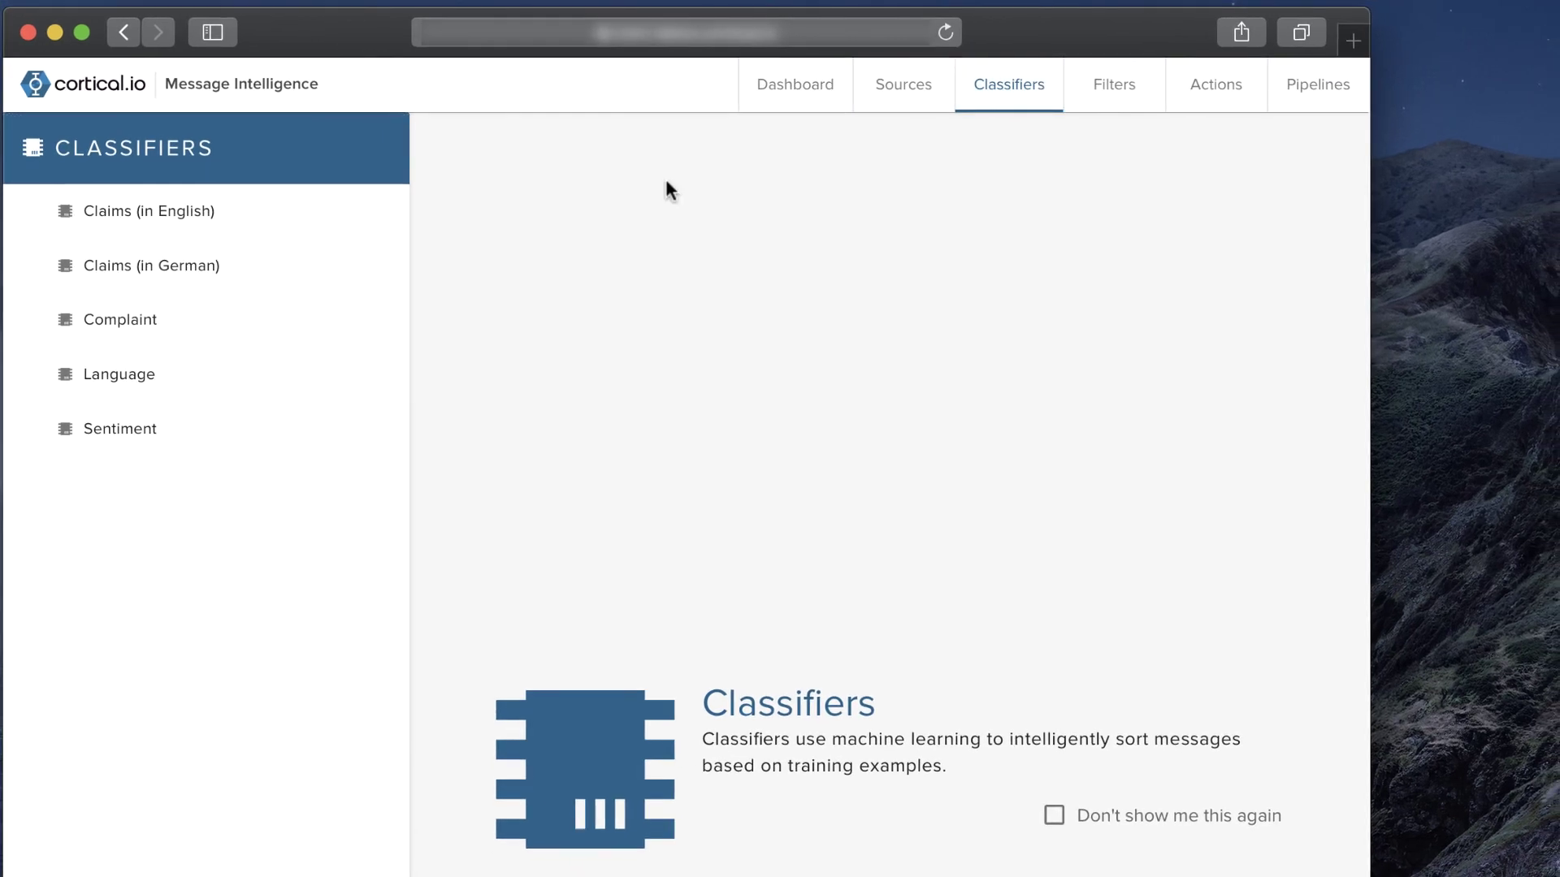
{"action": "left_click", "coordinate": [137, 386]}
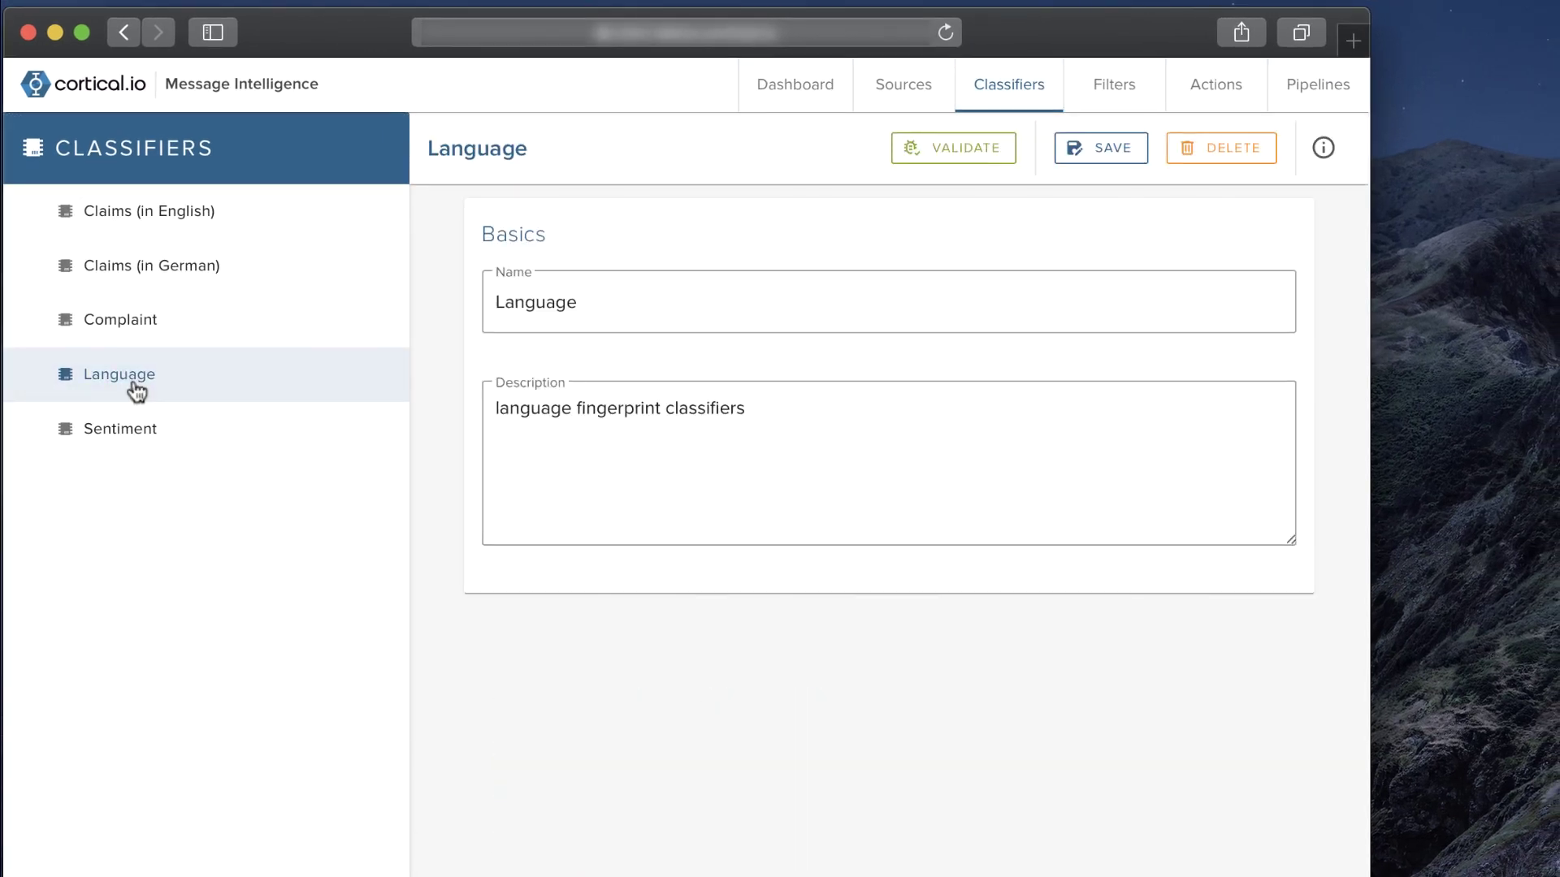
{"action": "left_click", "coordinate": [146, 208]}
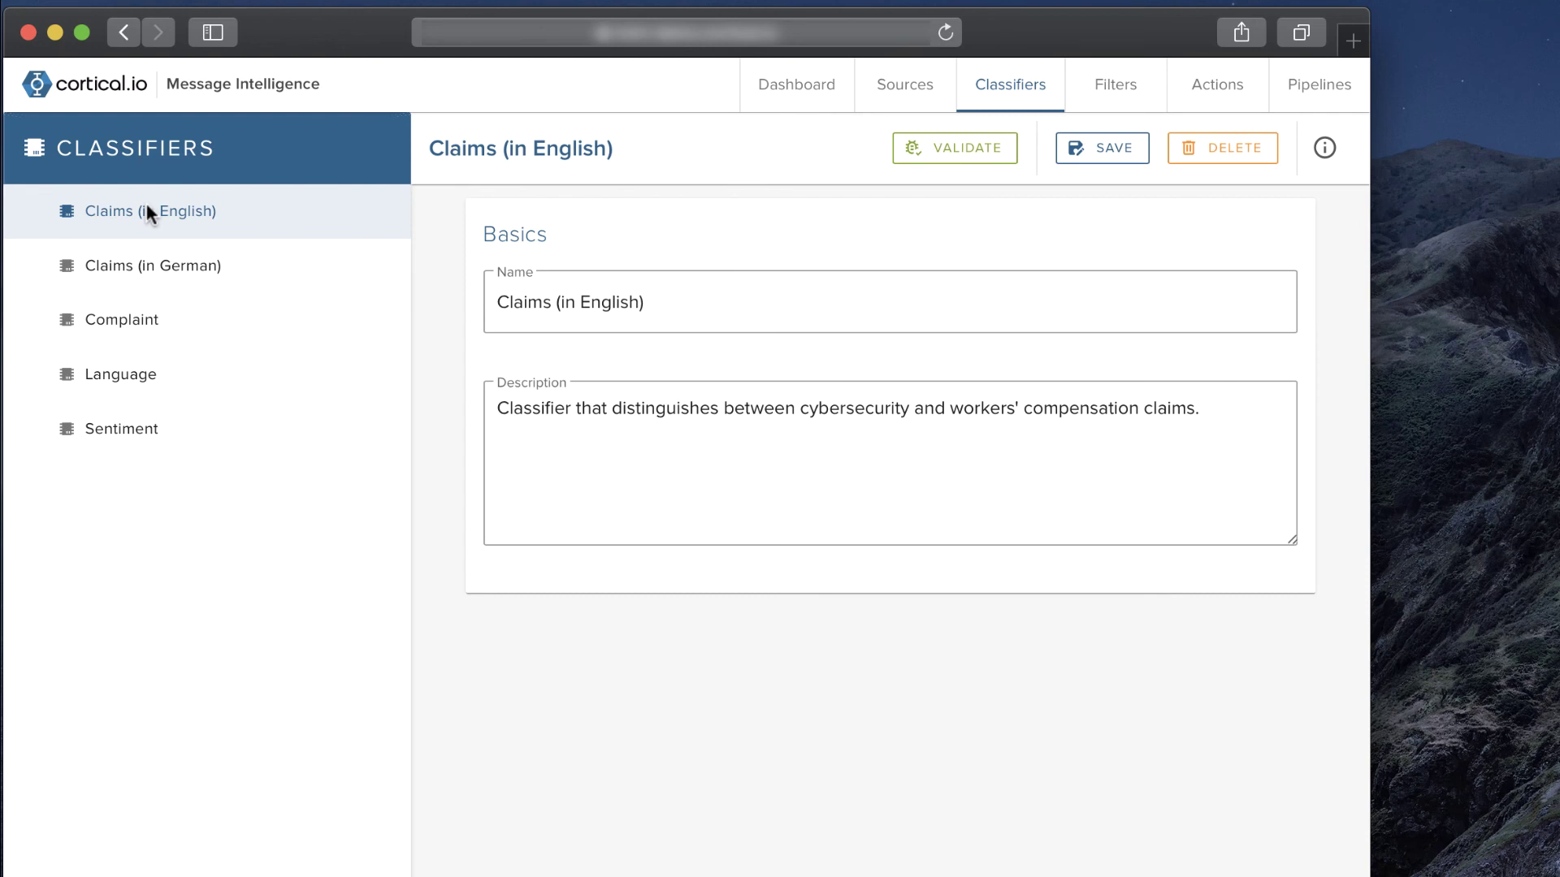
{"action": "left_click", "coordinate": [143, 262]}
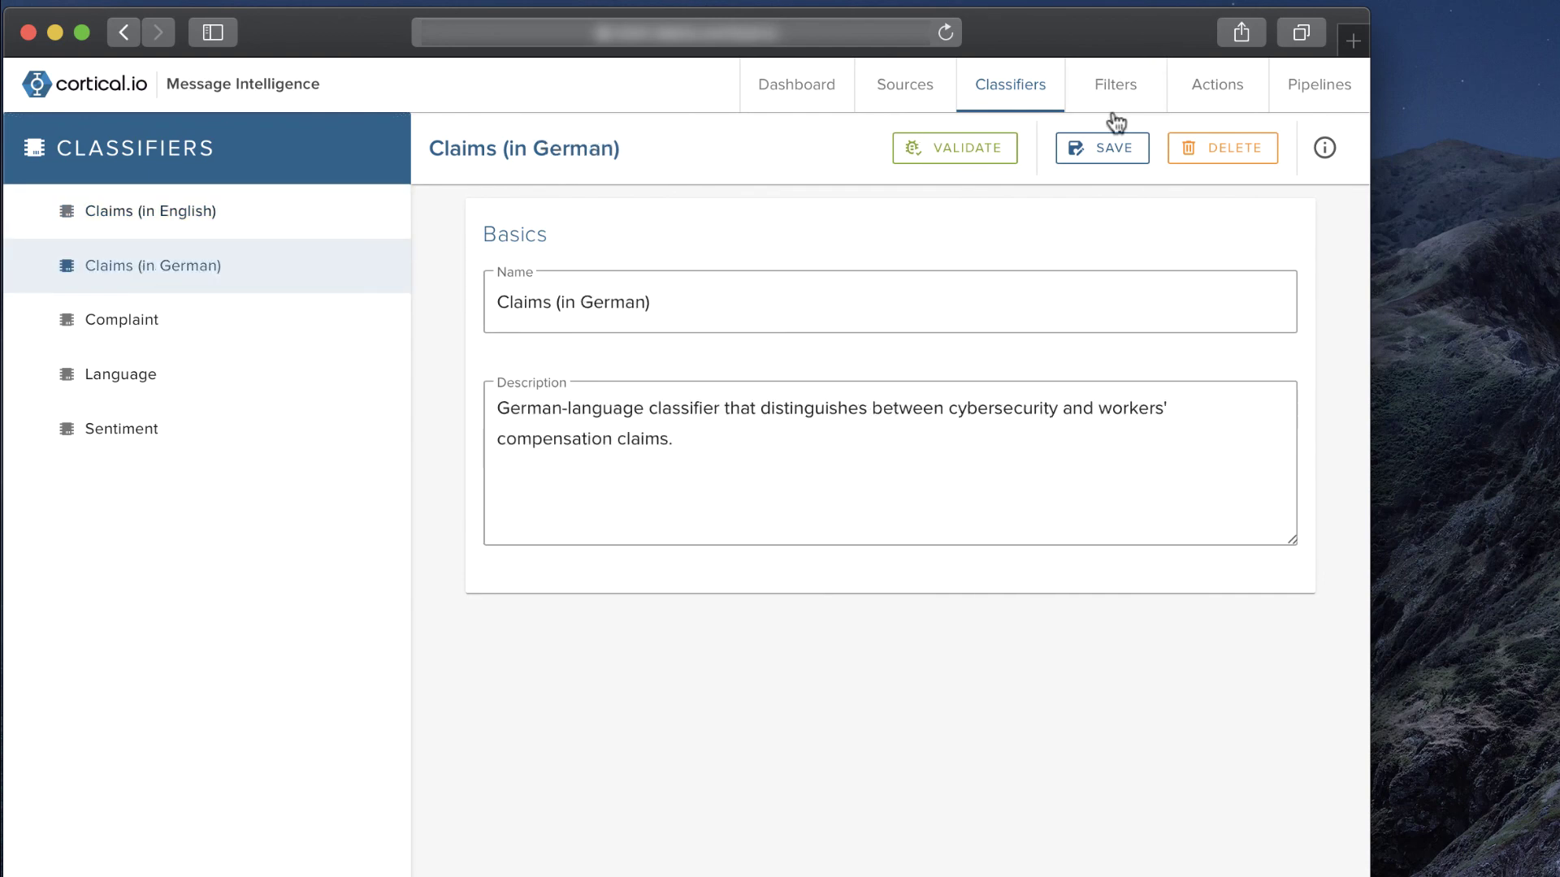
{"action": "left_click", "coordinate": [1219, 87]}
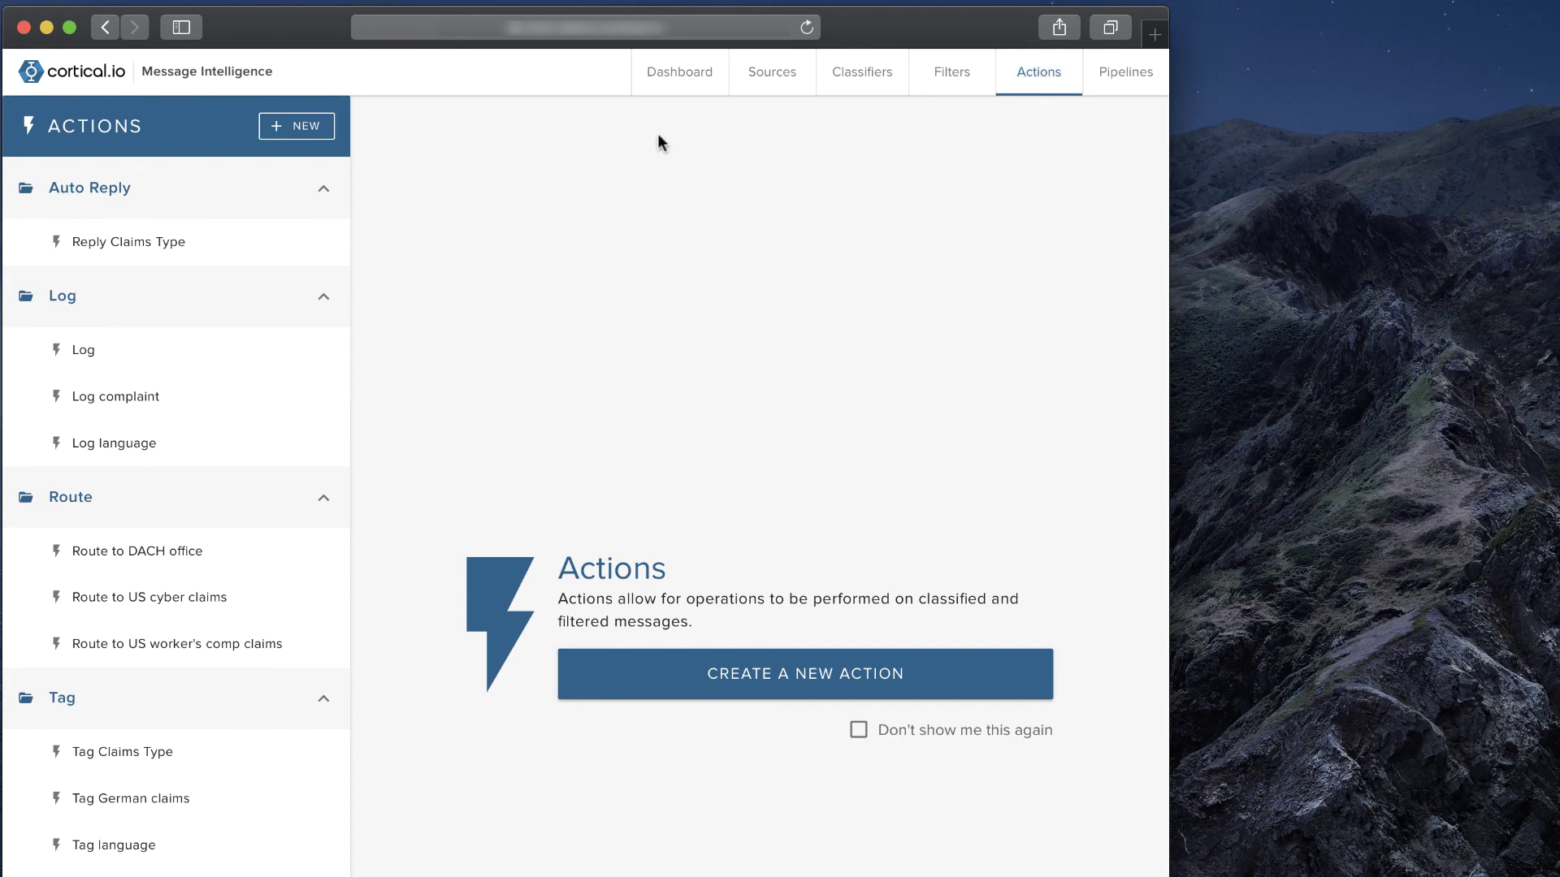
- Inspect the Route to US cyber claims and Tag German claims actions, then list the pipelines
{"action": "left_click", "coordinate": [152, 610]}
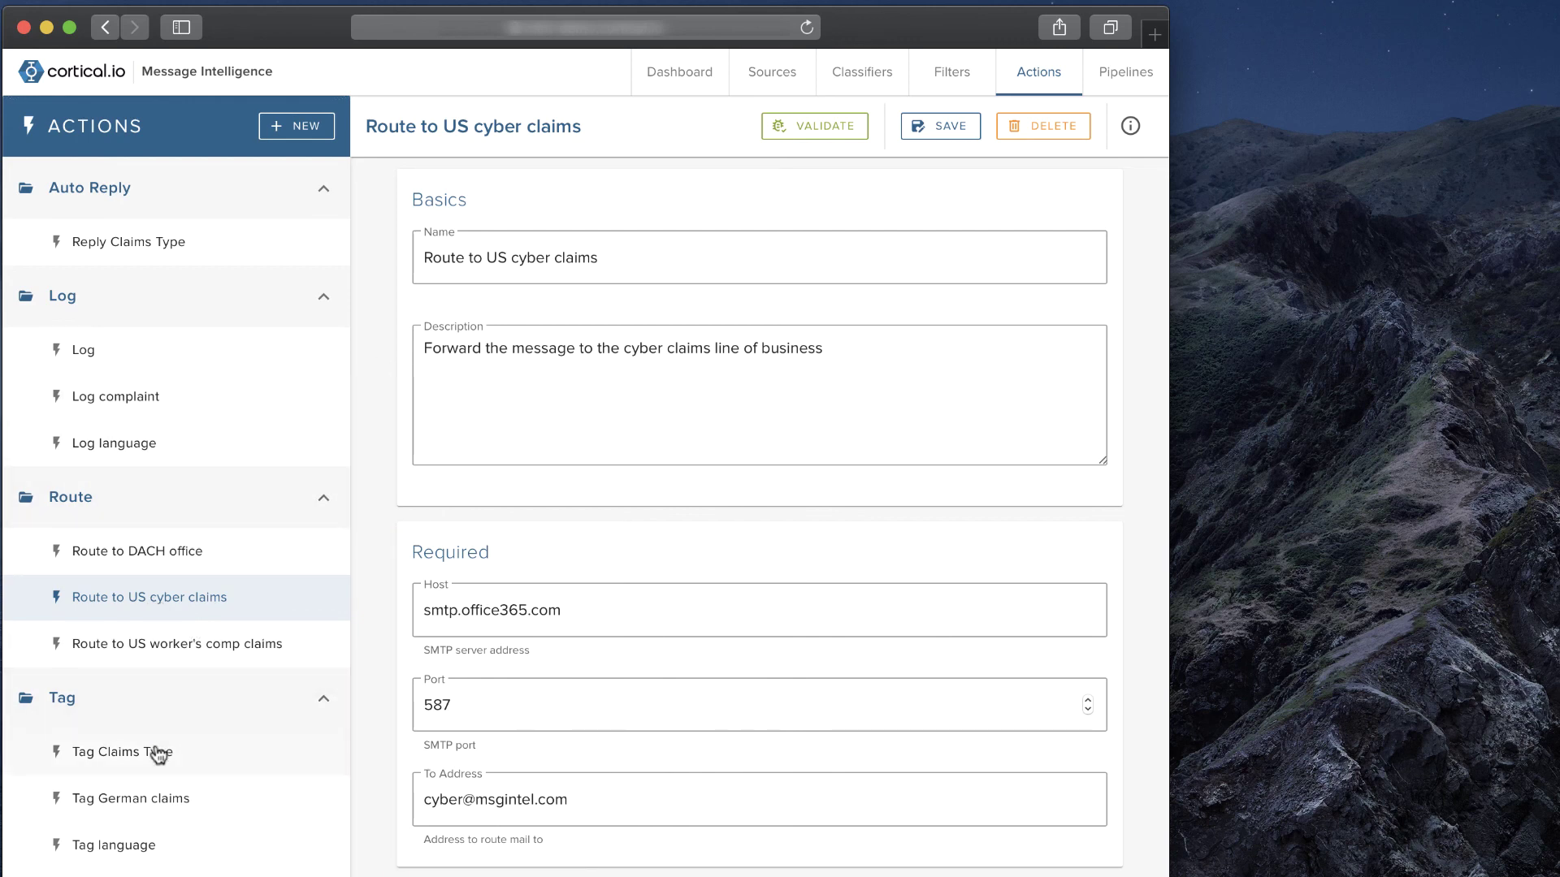
{"action": "left_click", "coordinate": [142, 798]}
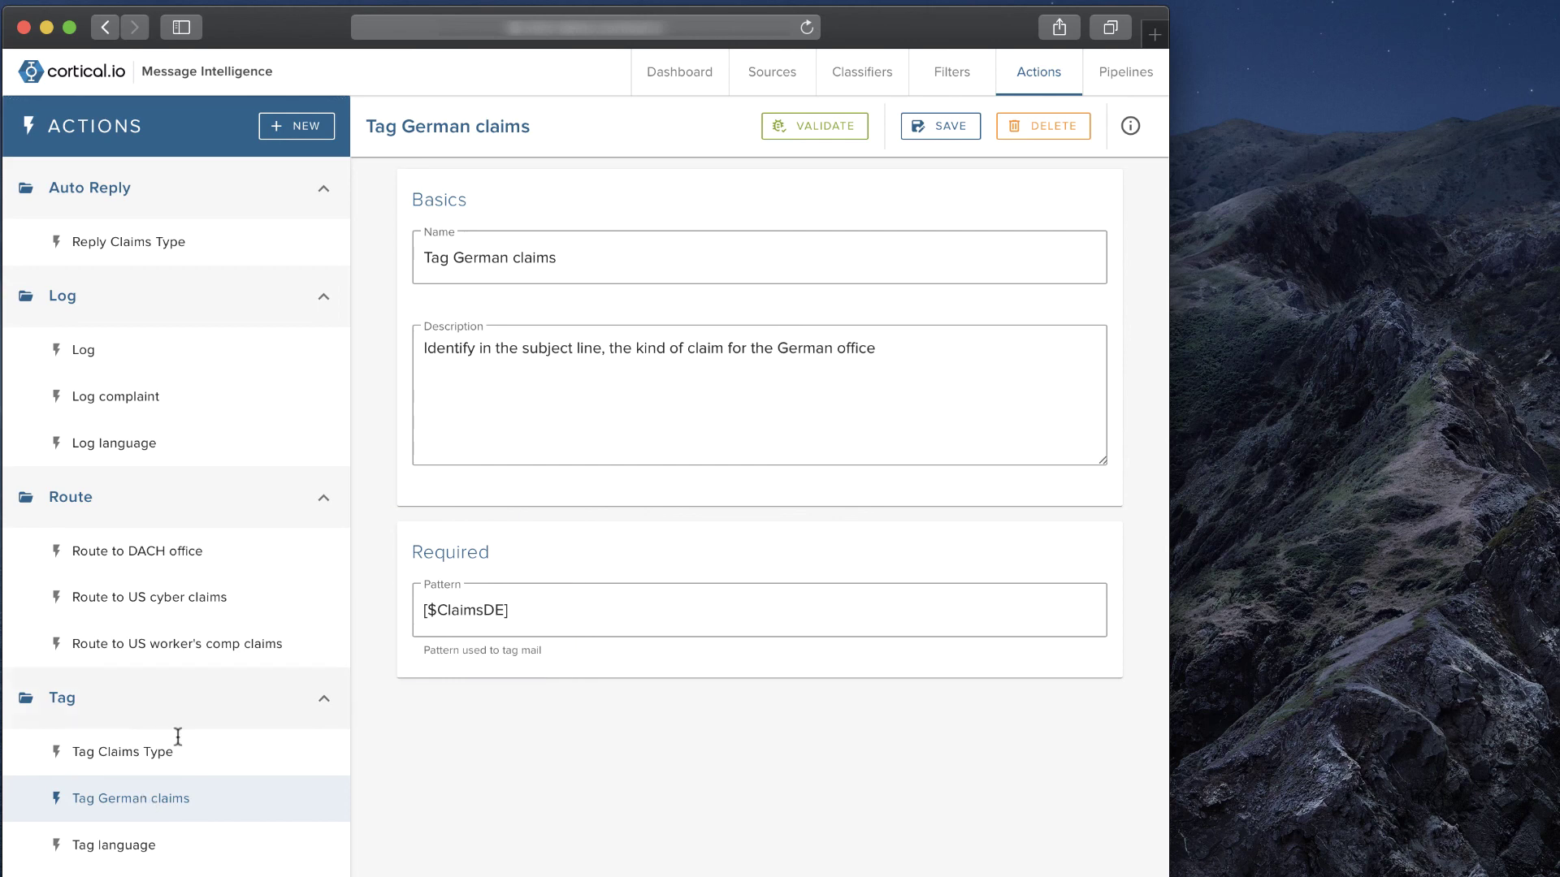
{"action": "left_click", "coordinate": [1125, 71]}
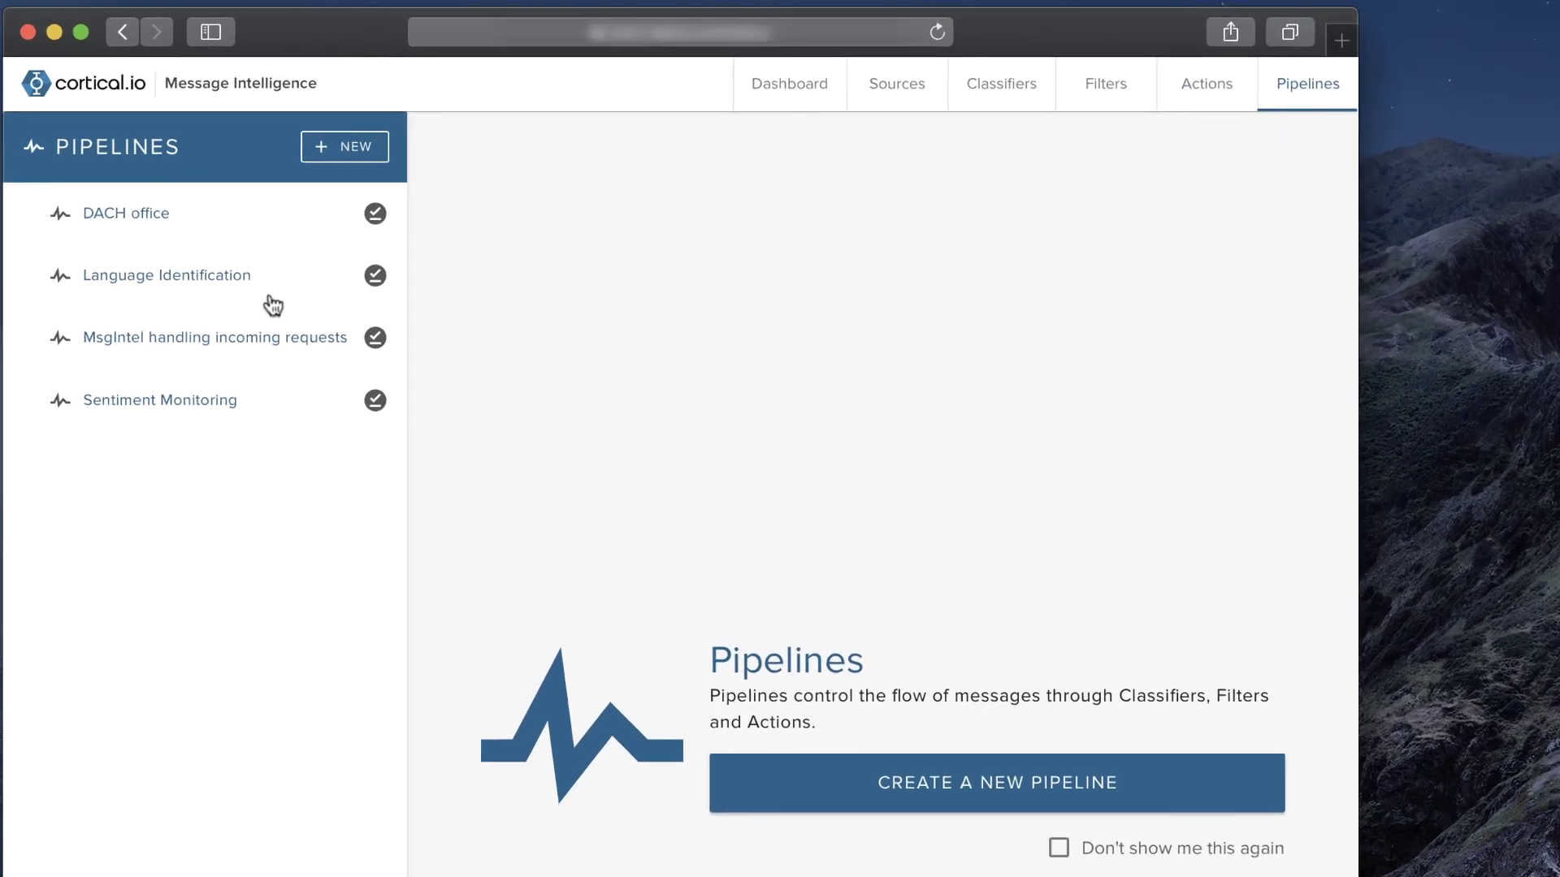
- View the MsgIntel handling incoming requests pipeline diagram, then the DACH office pipeline
{"action": "left_click", "coordinate": [171, 288]}
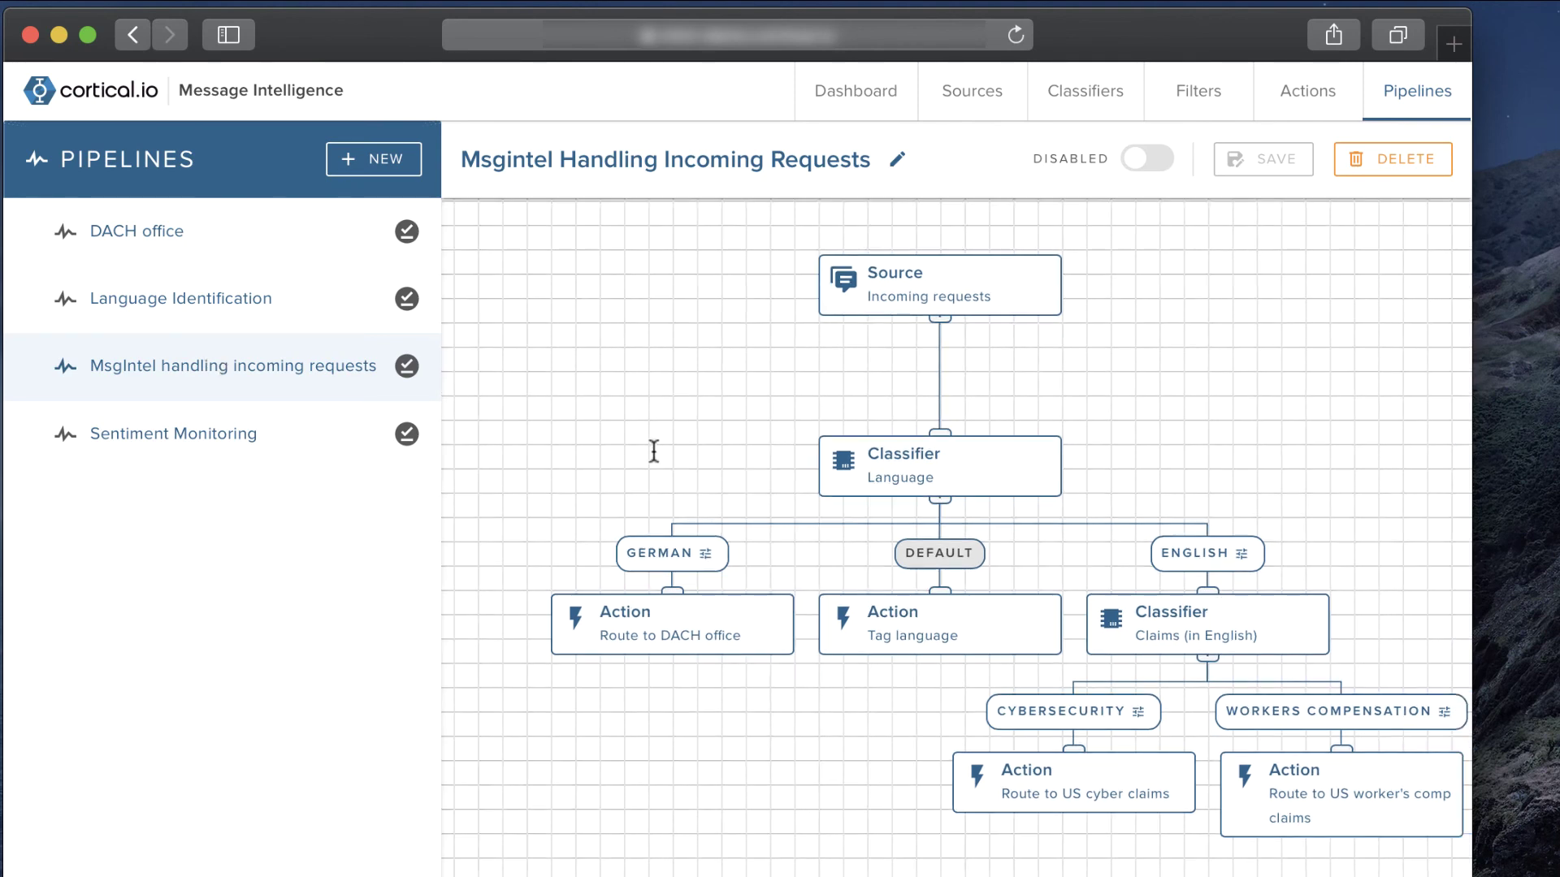
{"action": "left_click_drag", "start_coordinate": [651, 446], "coordinate": [586, 457]}
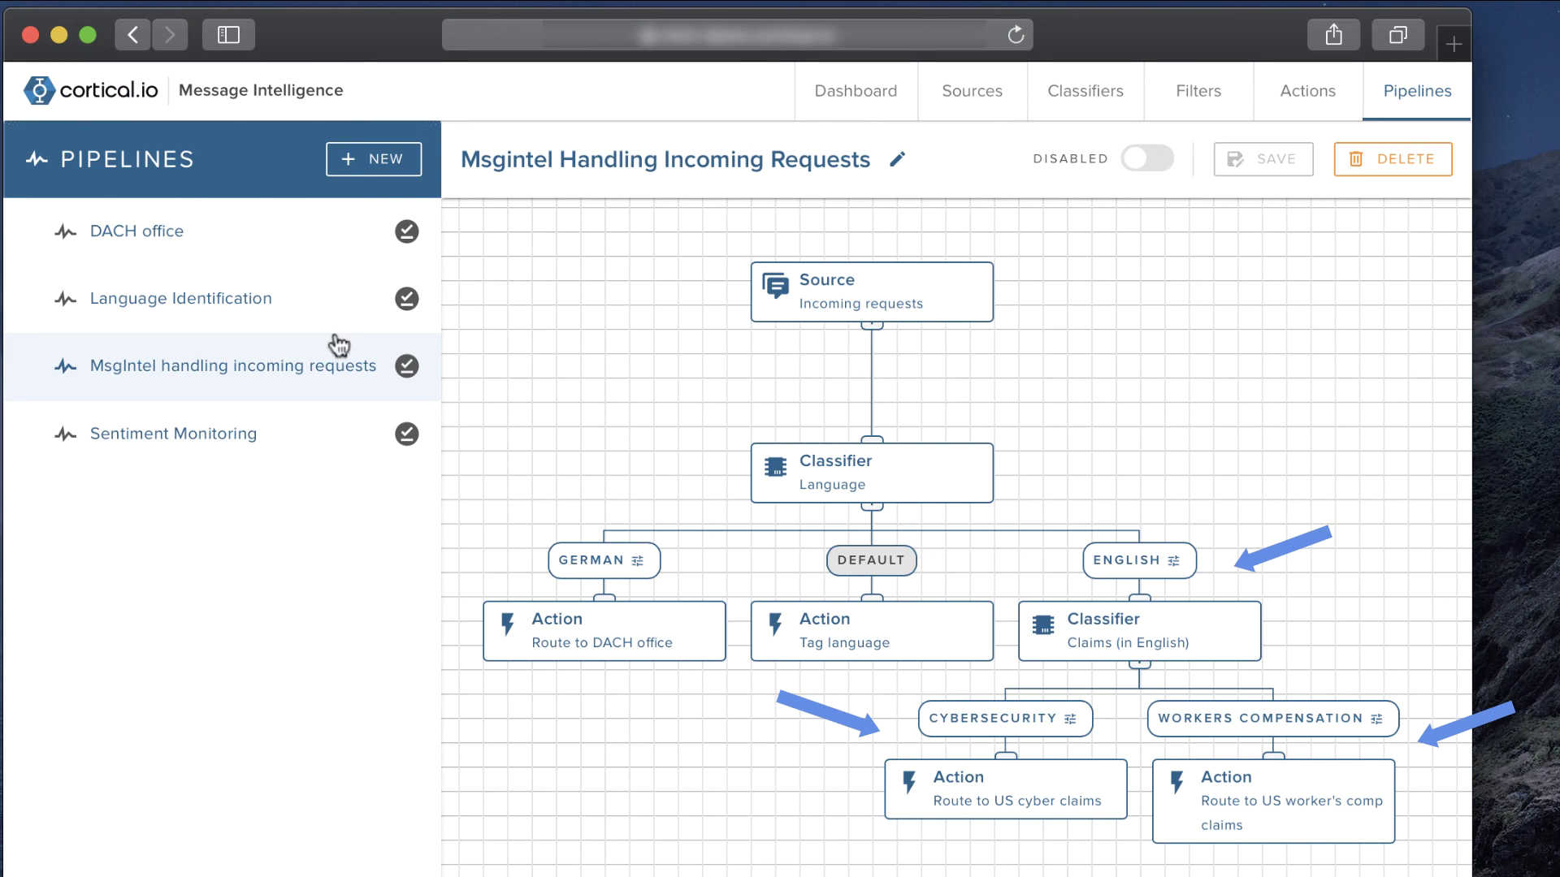
{"action": "left_click", "coordinate": [144, 232]}
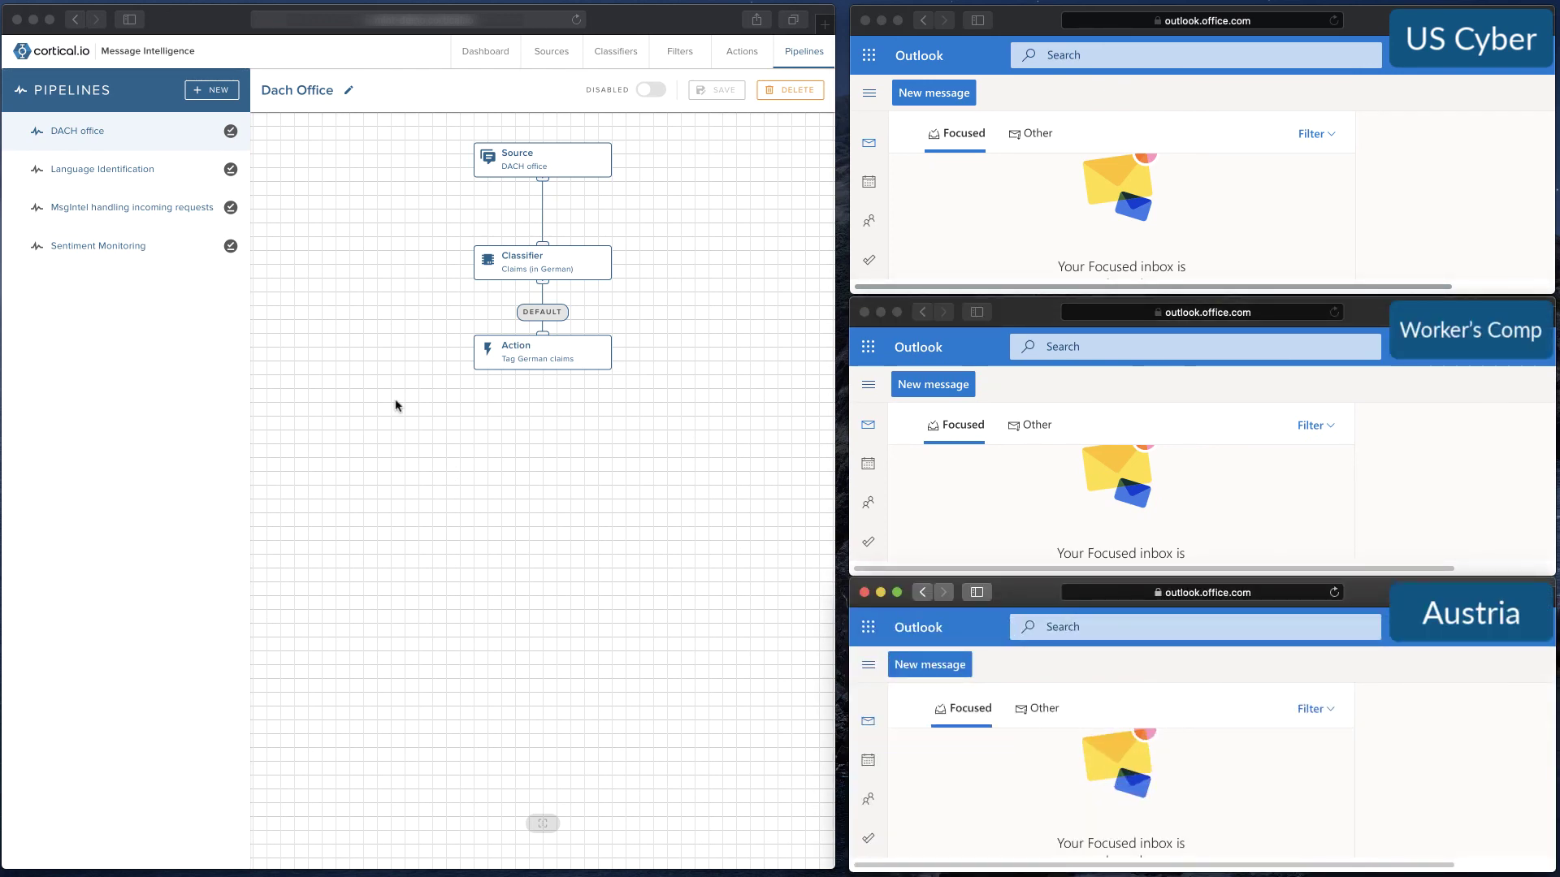
- Switch the DACH office and MsgIntel handling incoming requests pipelines from Disabled to Enabled
{"action": "left_click", "coordinate": [653, 91]}
{"action": "left_click", "coordinate": [654, 92]}
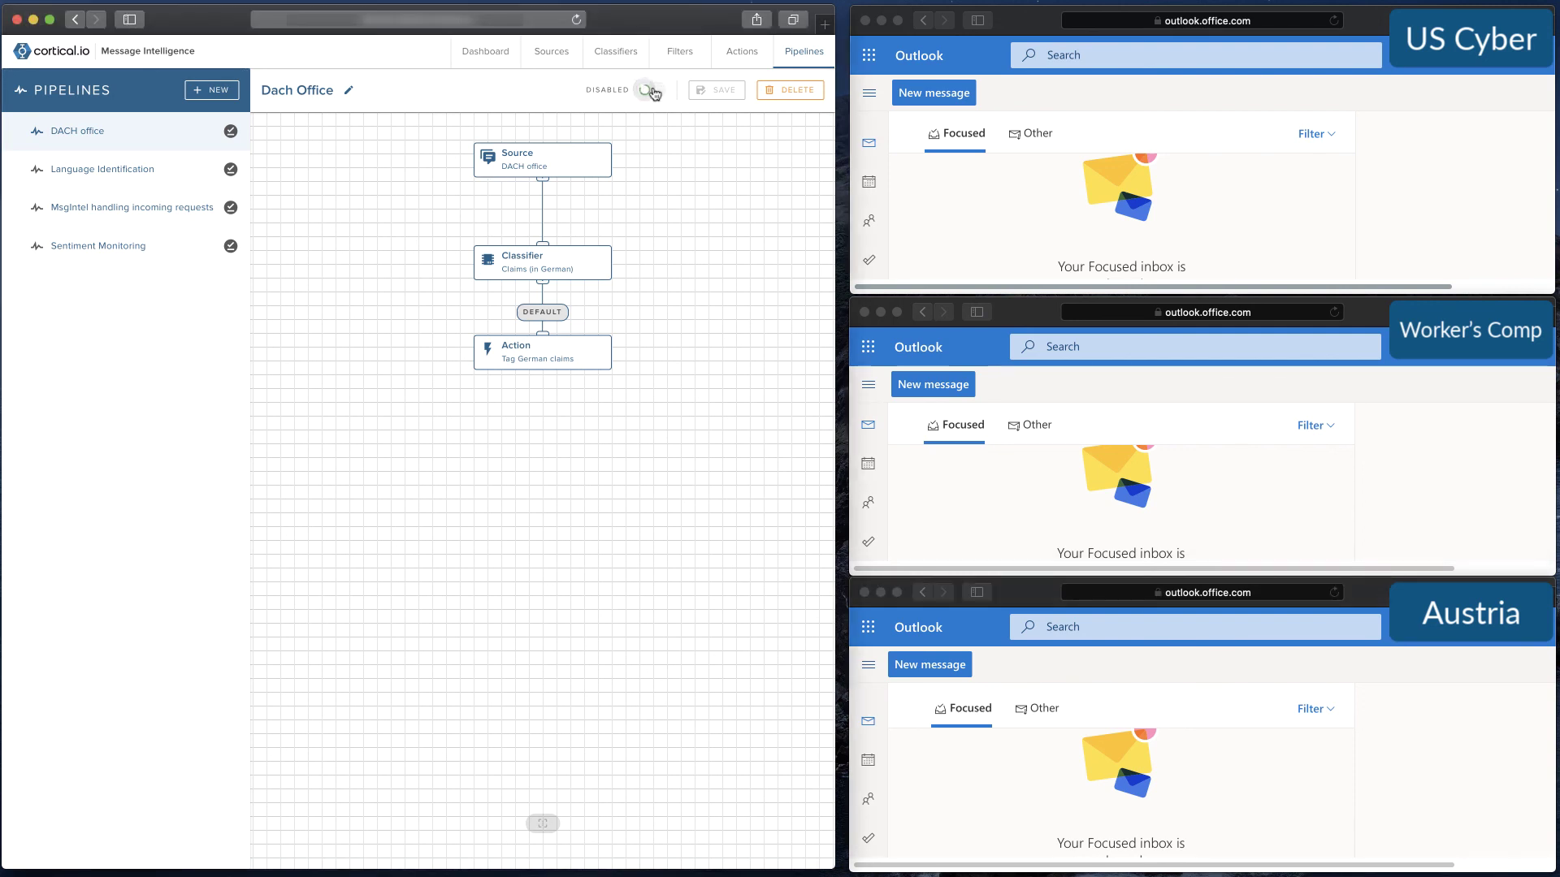
{"action": "left_click", "coordinate": [112, 208]}
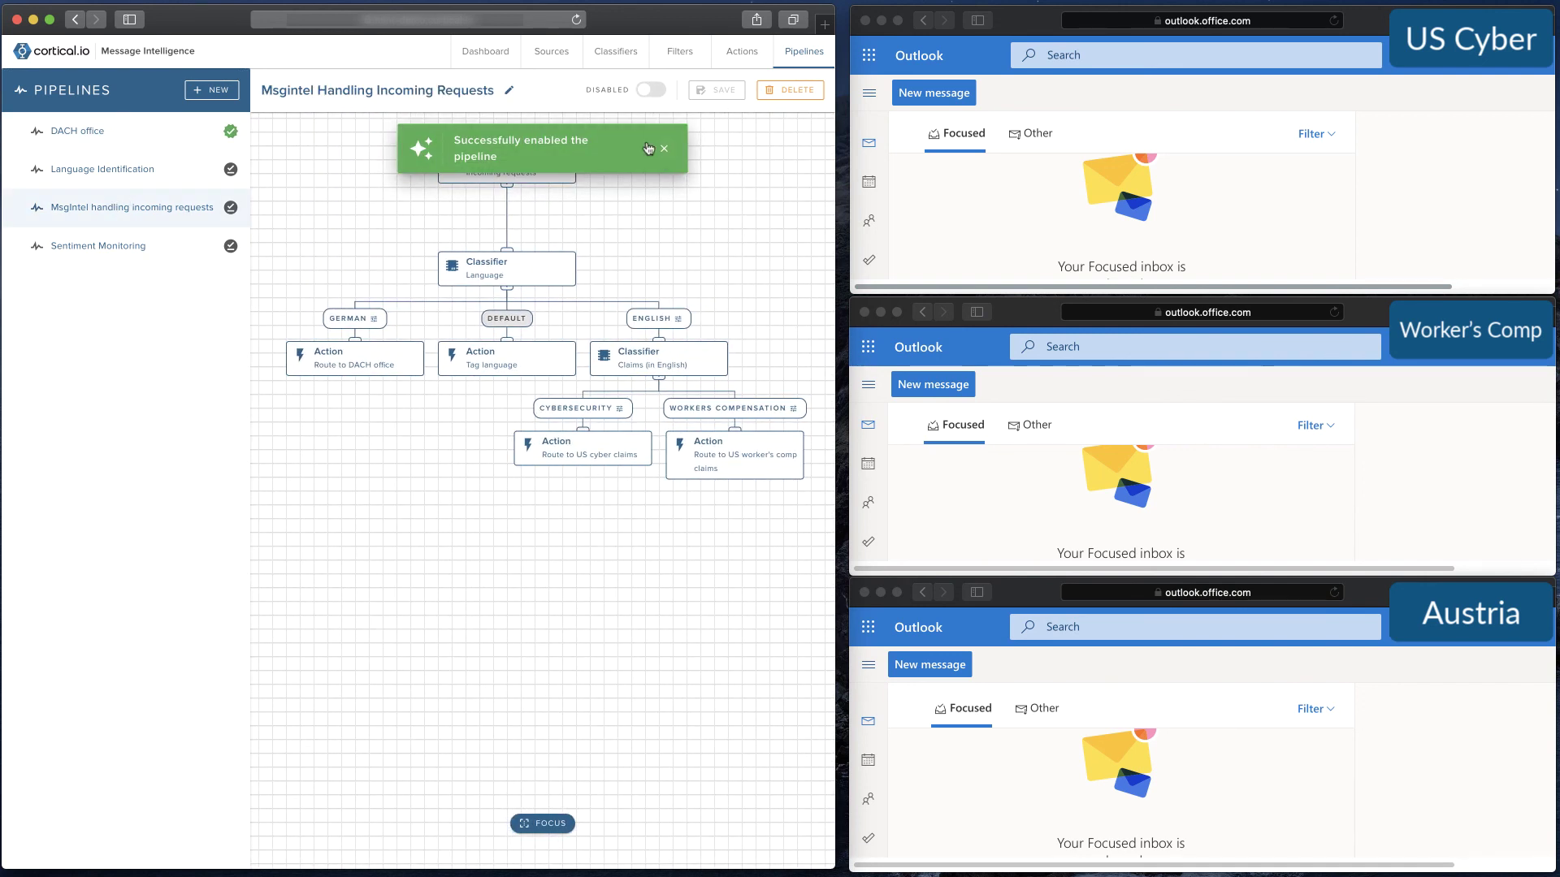
{"action": "left_click", "coordinate": [665, 148]}
{"action": "left_click", "coordinate": [649, 89]}
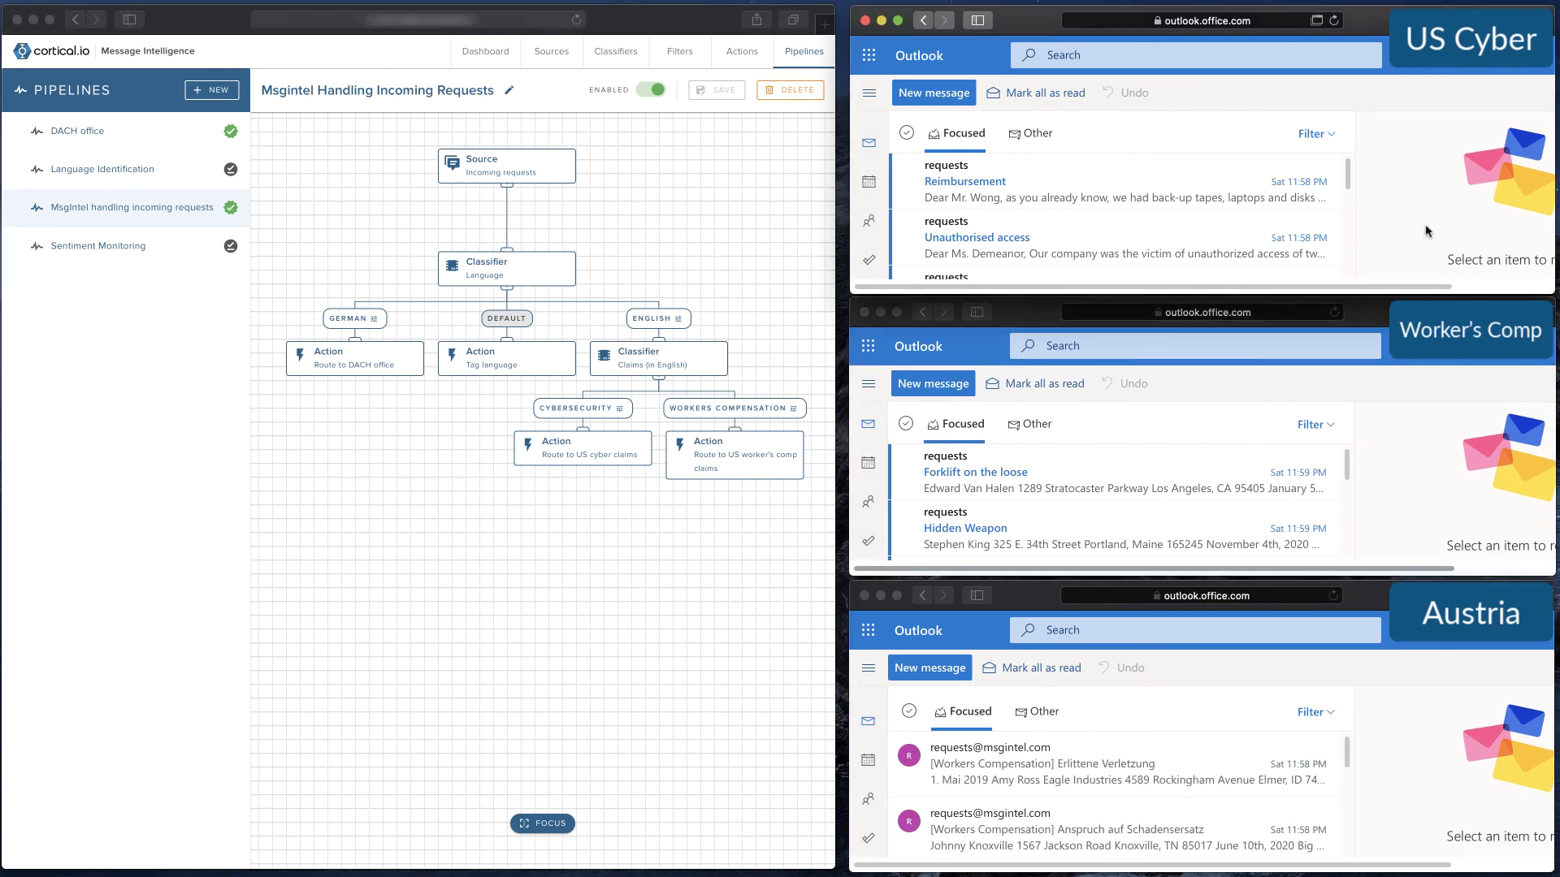
{"action": "left_click_drag", "start_coordinate": [1350, 183], "coordinate": [1336, 278]}
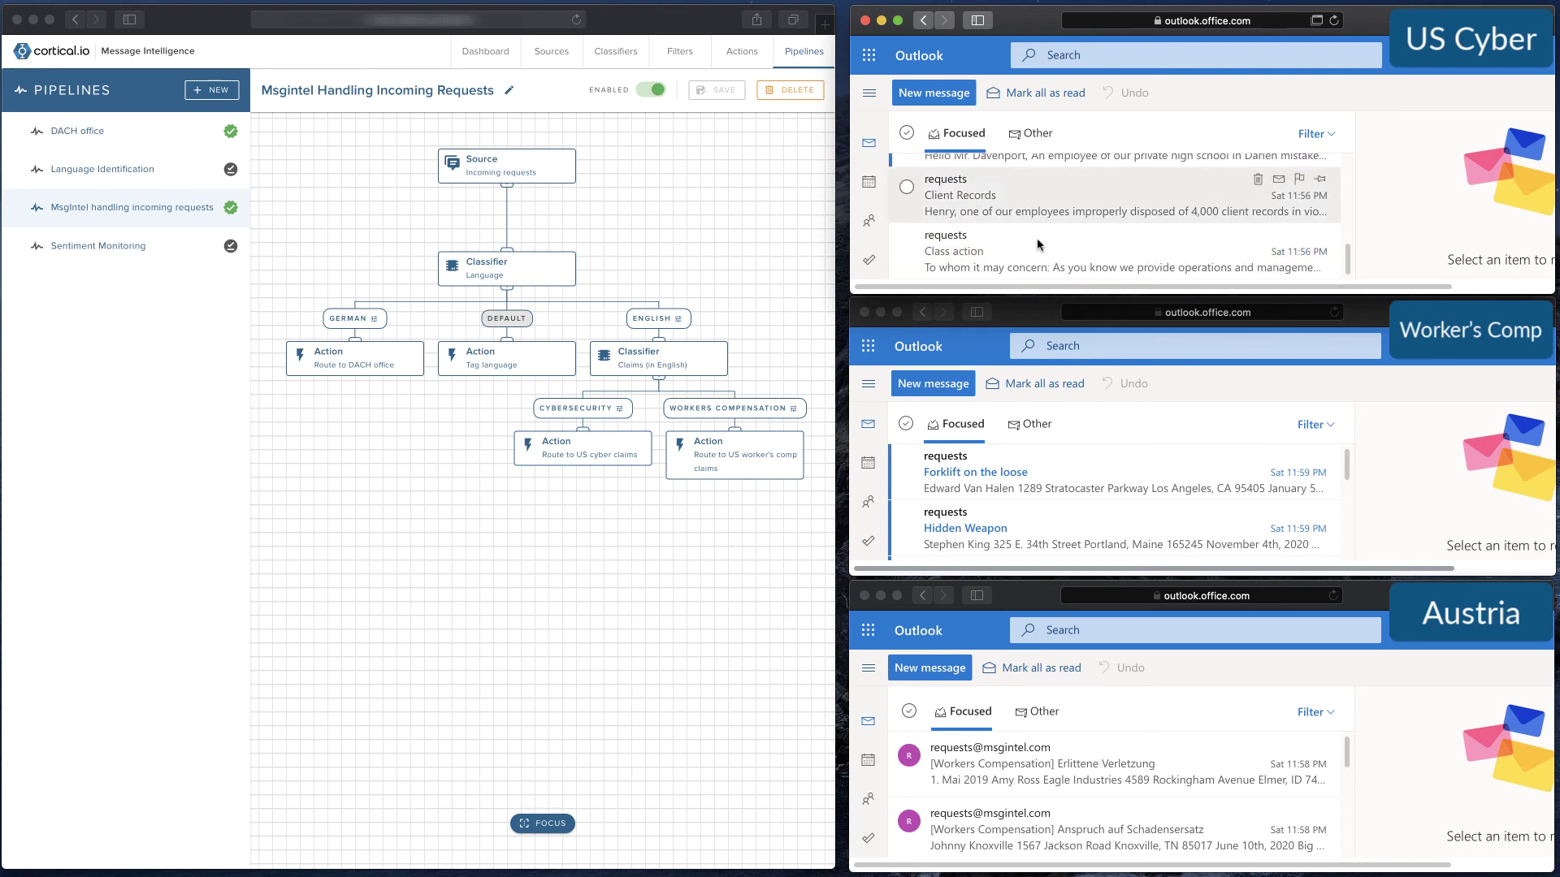
- Open the Client Records data-breach email from the US Cyber inbox in its own window
{"action": "double_click", "coordinate": [948, 185]}
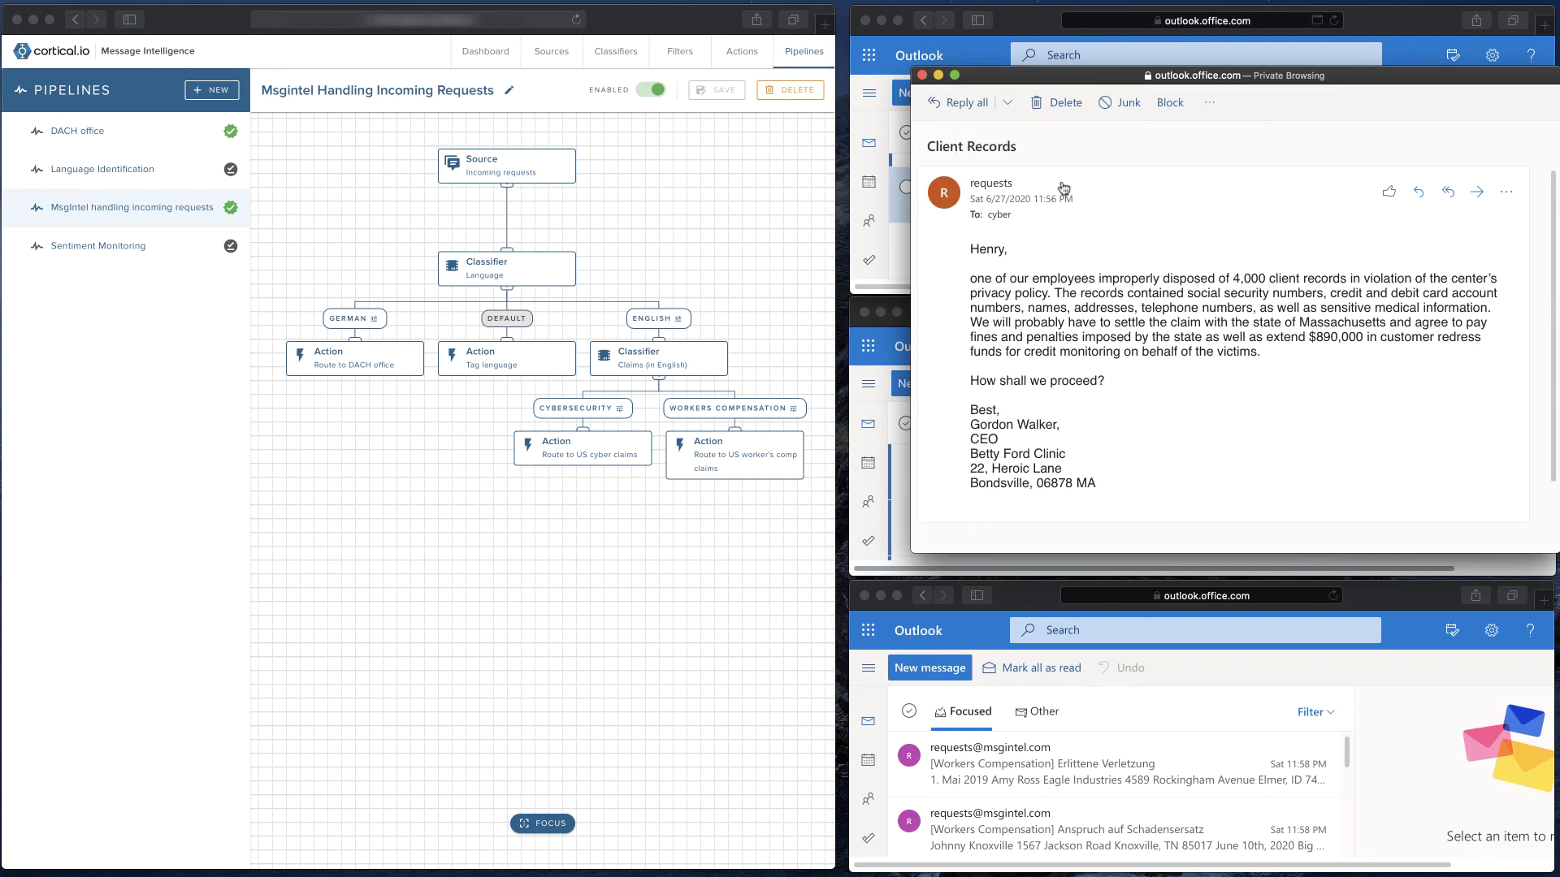
{"action": "left_click_drag", "start_coordinate": [1094, 75], "coordinate": [912, 78]}
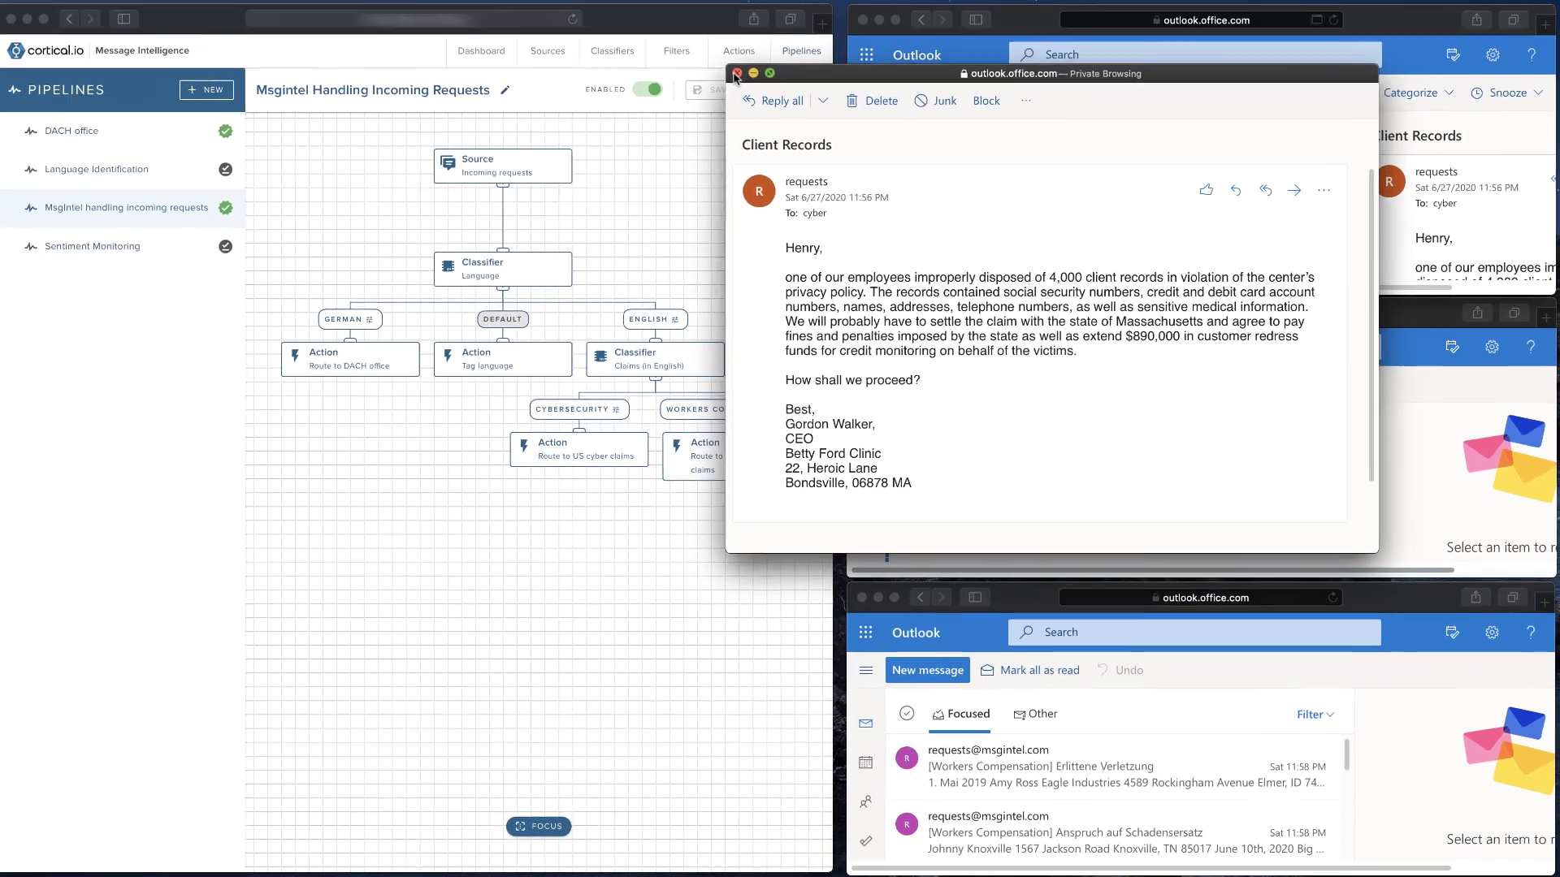
- Enlarge the Austria inbox and read the Call of Duty and Unsere Polizze - Maßnahmen claims
{"action": "left_click", "coordinate": [731, 41]}
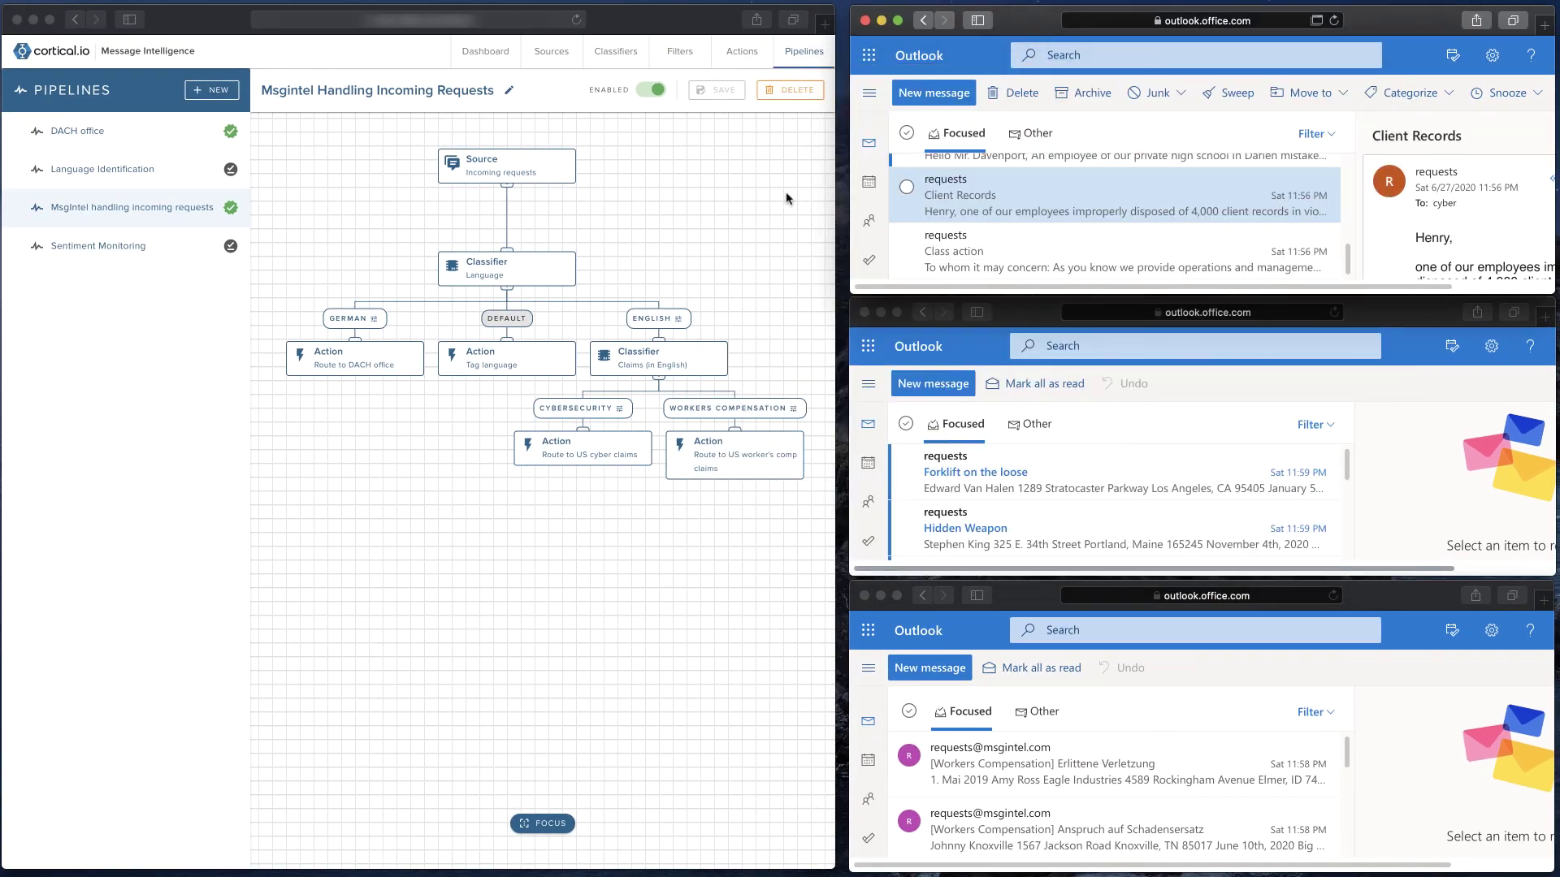
{"action": "mouse_move", "coordinate": [1036, 595]}
{"action": "left_mouse_down"}
{"action": "mouse_move", "coordinate": [941, 526]}
{"action": "mouse_move", "coordinate": [699, 152]}
{"action": "left_mouse_up"}
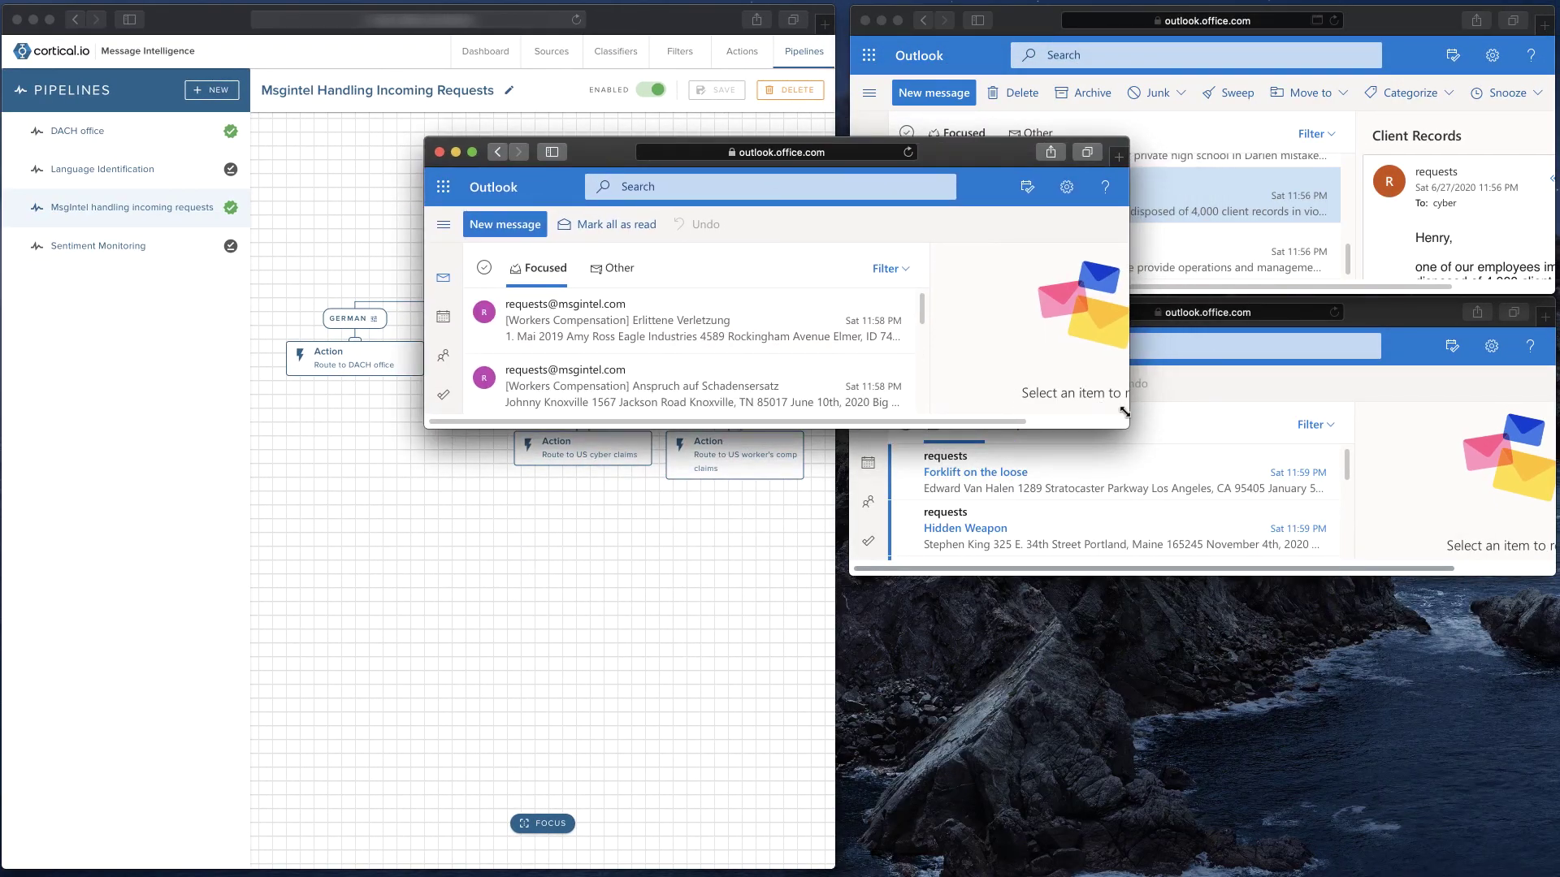
{"action": "left_click_drag", "start_coordinate": [1123, 412], "coordinate": [1373, 862]}
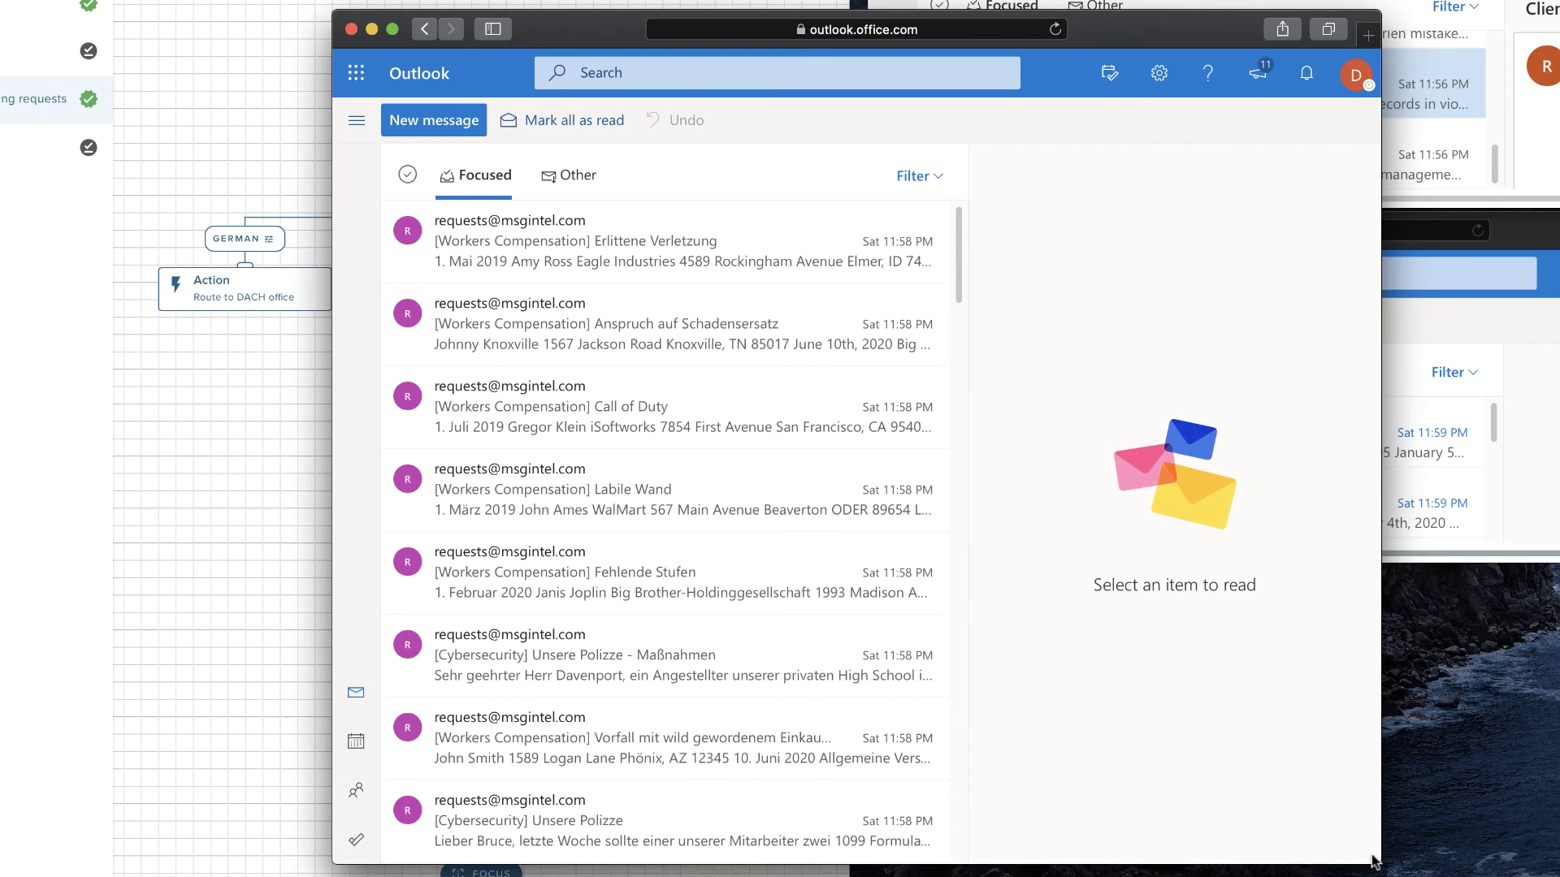
{"action": "mouse_move", "coordinate": [663, 406]}
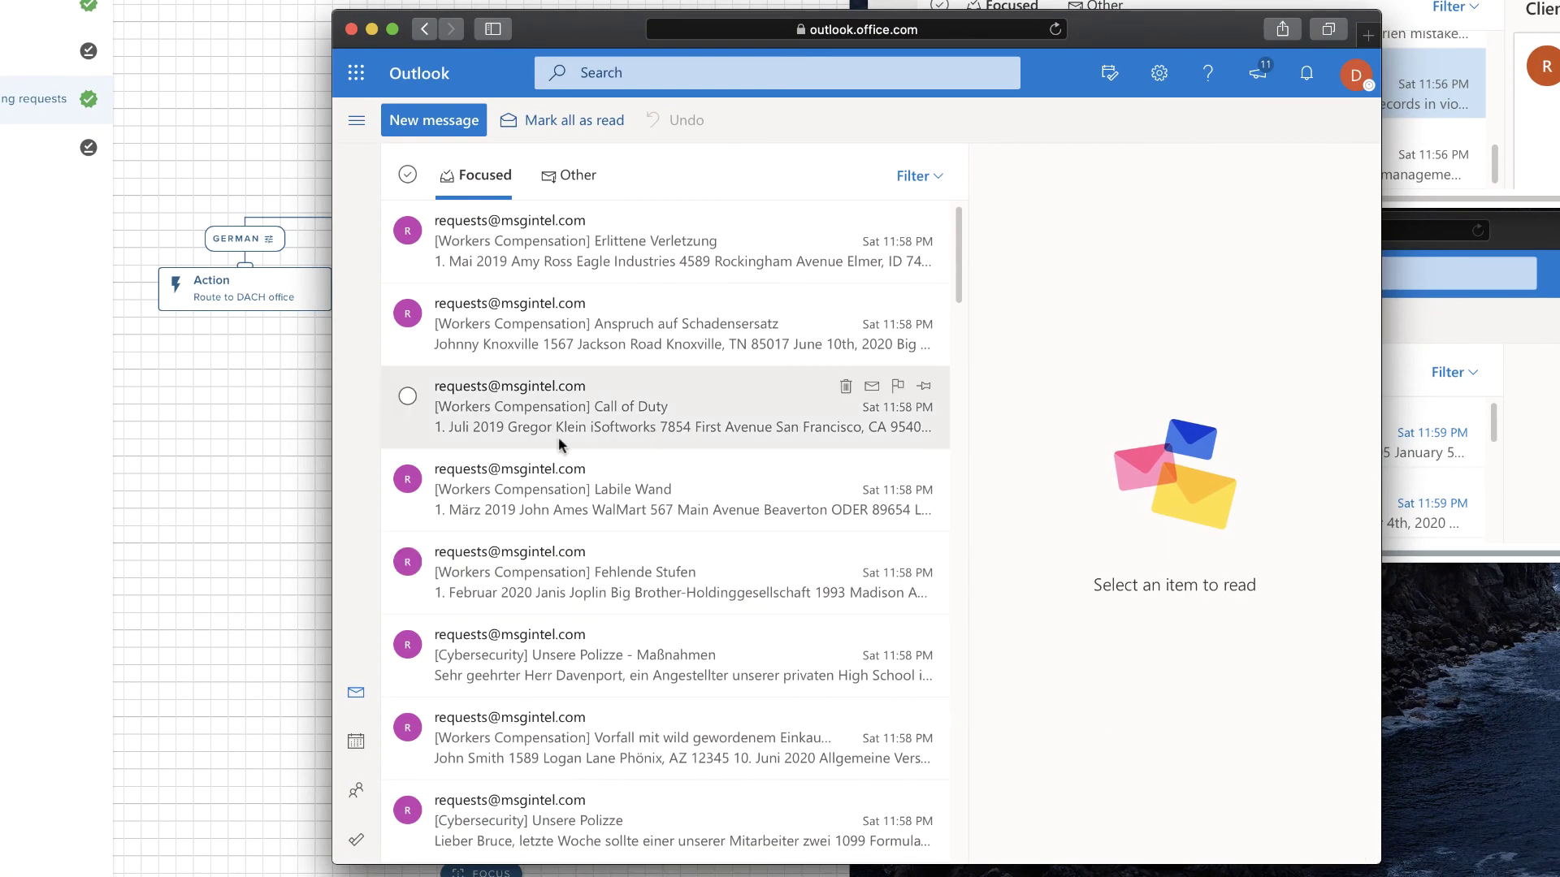
{"action": "left_click", "coordinate": [521, 406]}
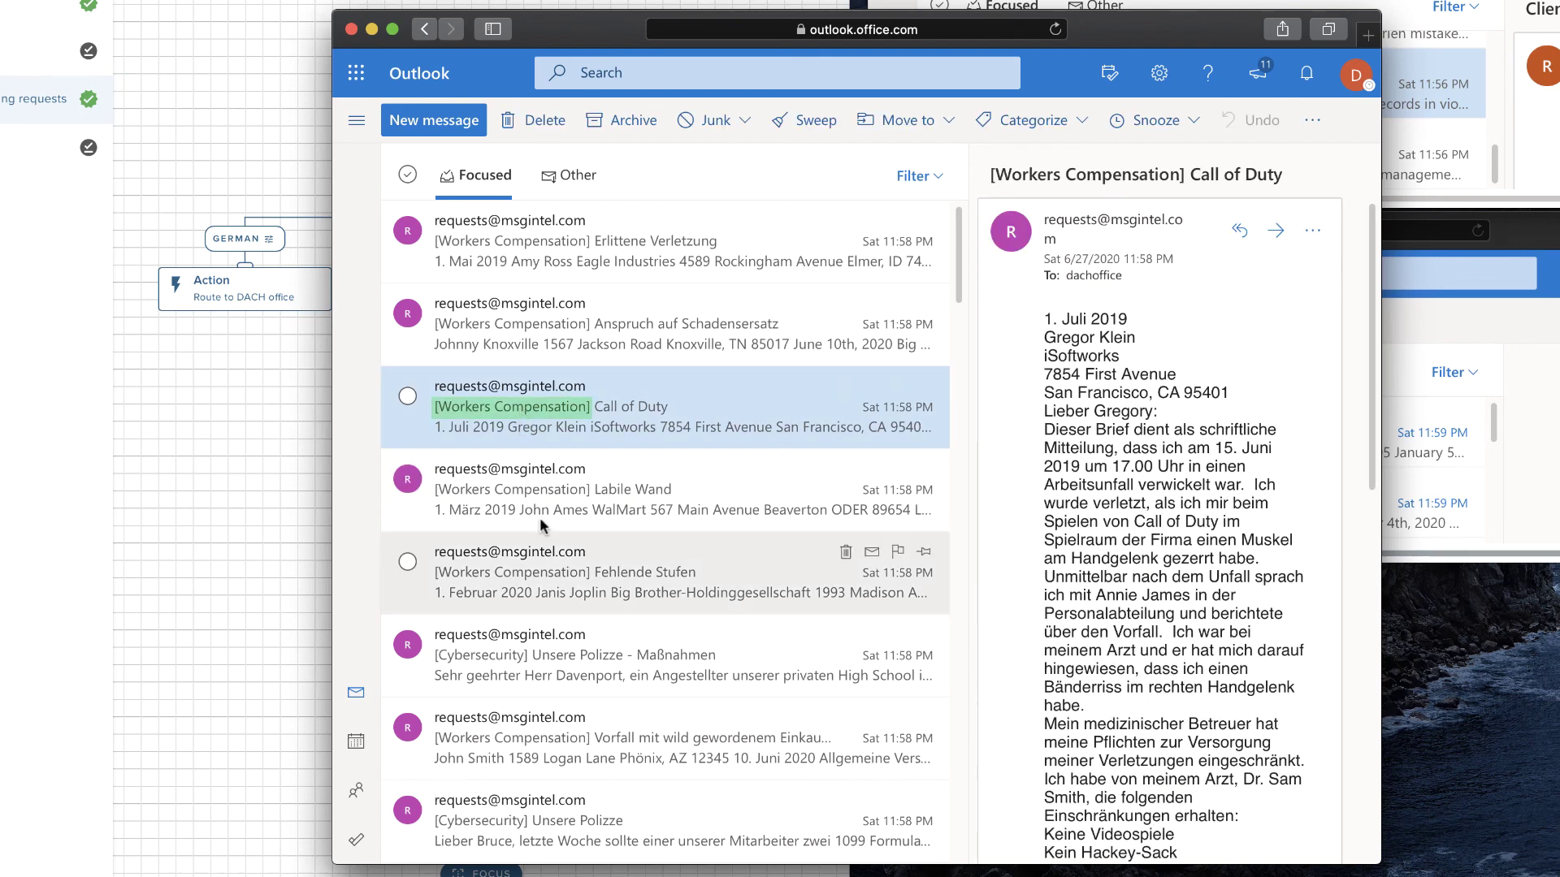
{"action": "left_click", "coordinate": [567, 647]}
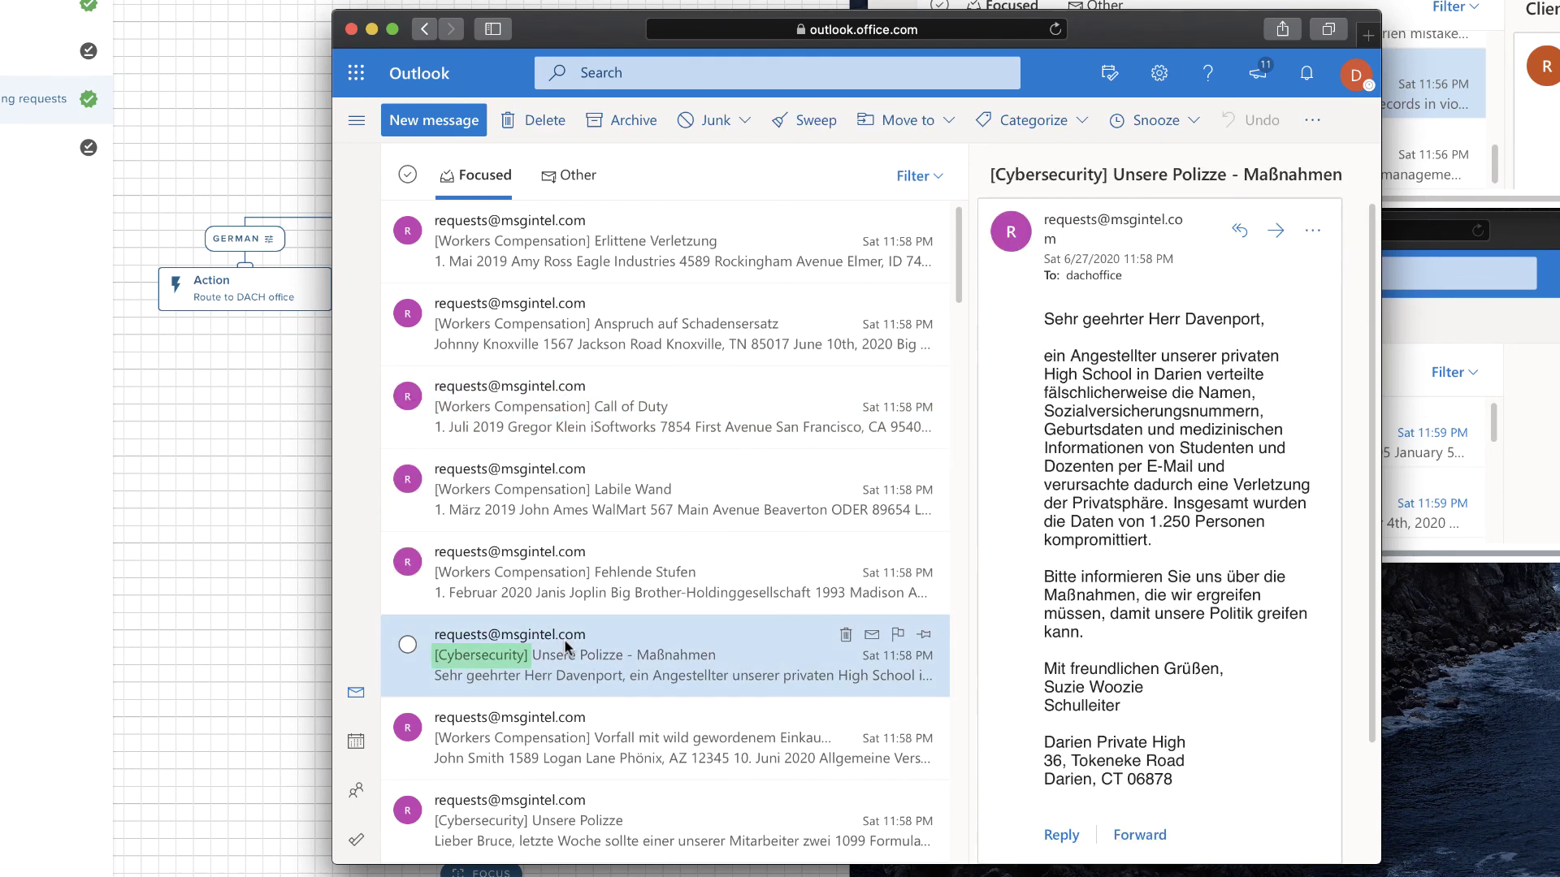